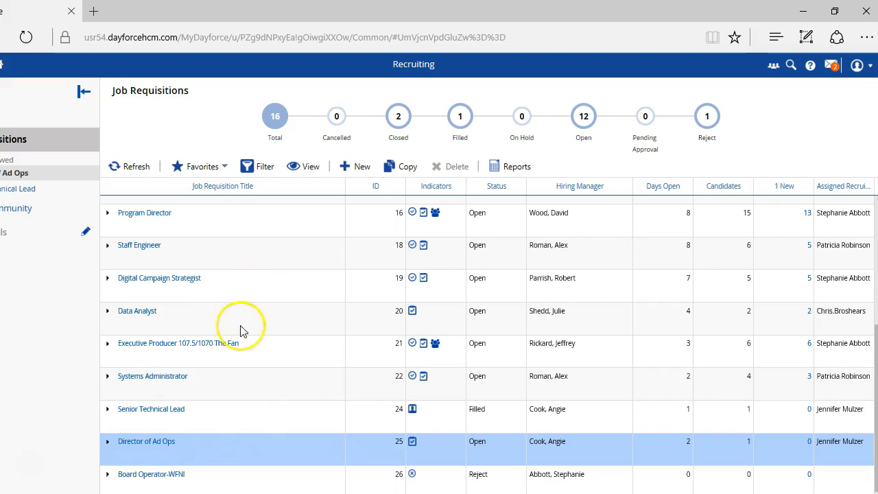
Open the Director of Ad Ops requisition and set its candidate's status to 3a Hiring Manager Review (selected)
click(165, 447)
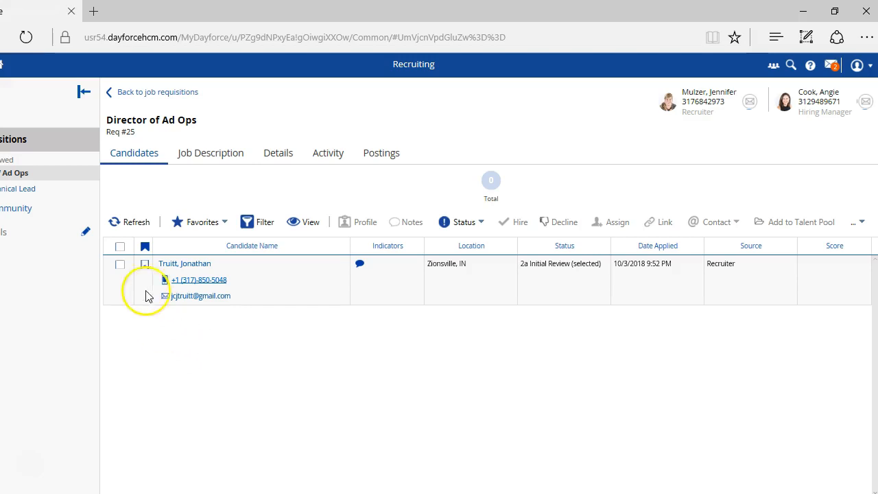
click(119, 266)
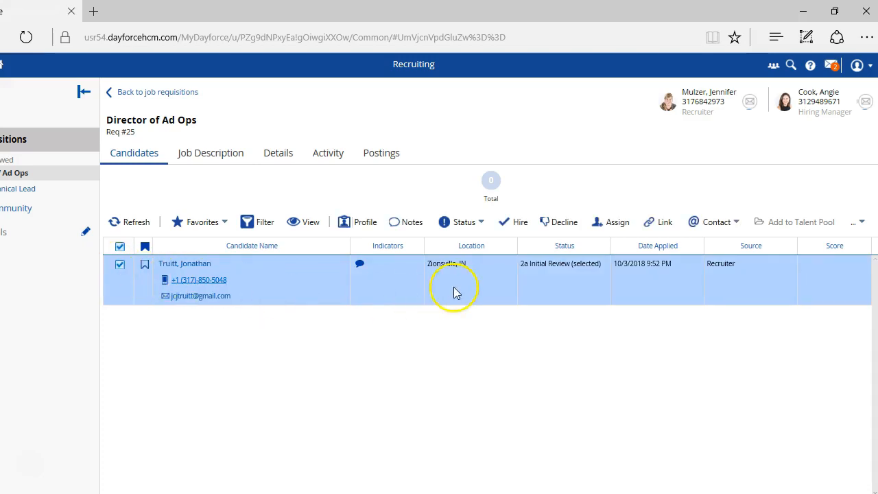
click(482, 224)
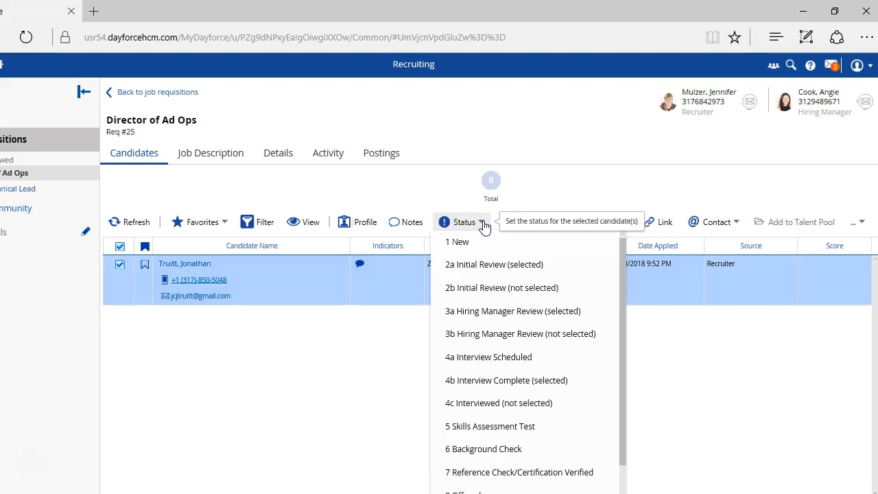
click(478, 244)
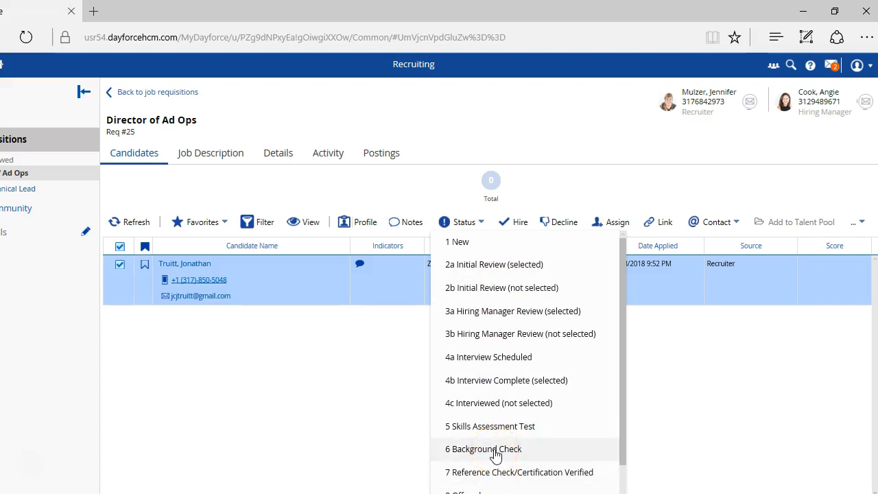
click(485, 310)
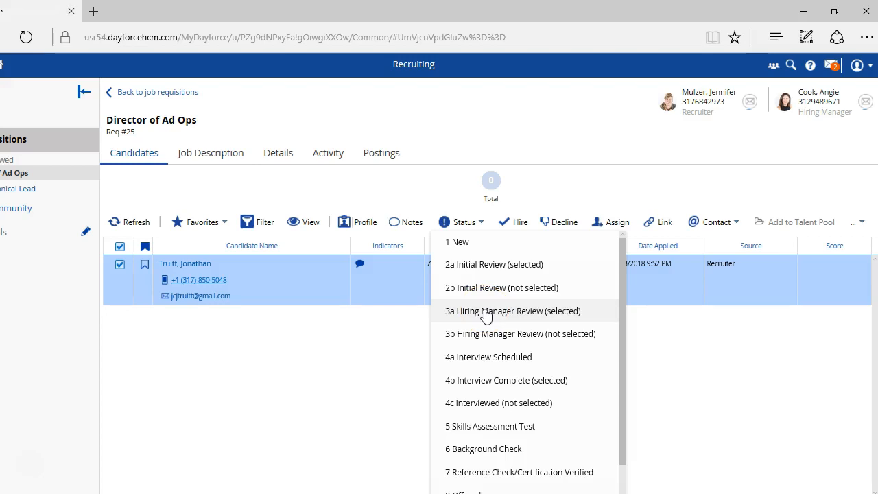
click(485, 310)
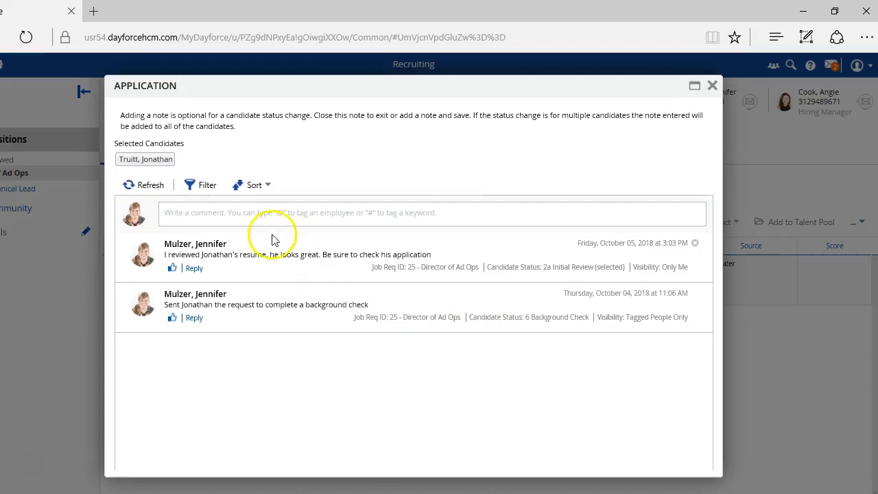
Post the status-change note "I reviewed his resume, let's schedule interview" with its display limited to Only Me, and close the notes
click(261, 212)
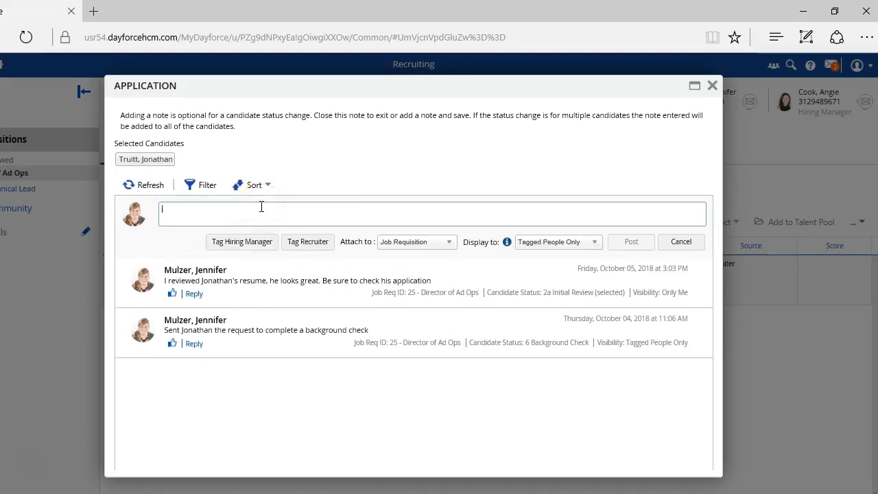
click(251, 245)
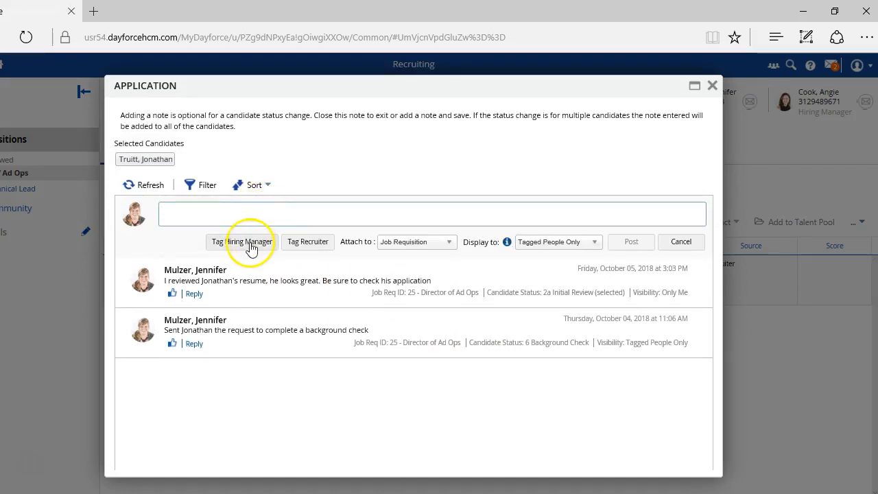
click(297, 248)
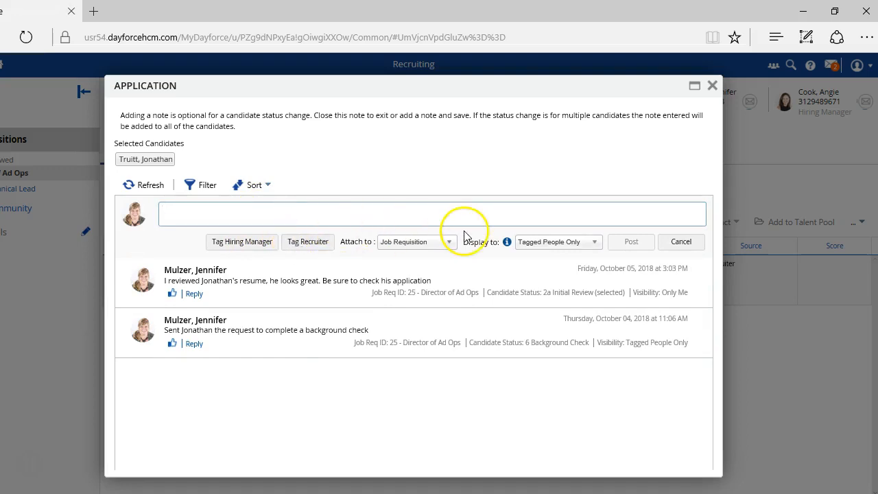
click(590, 245)
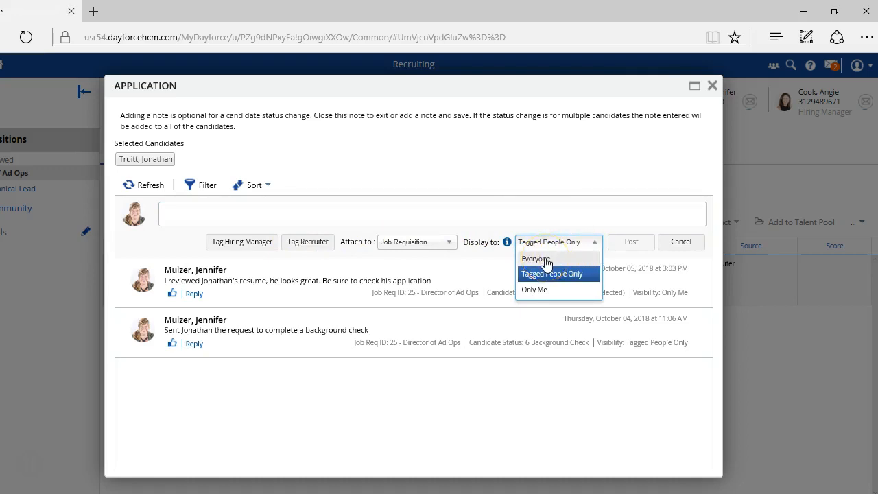
click(503, 205)
text(I)
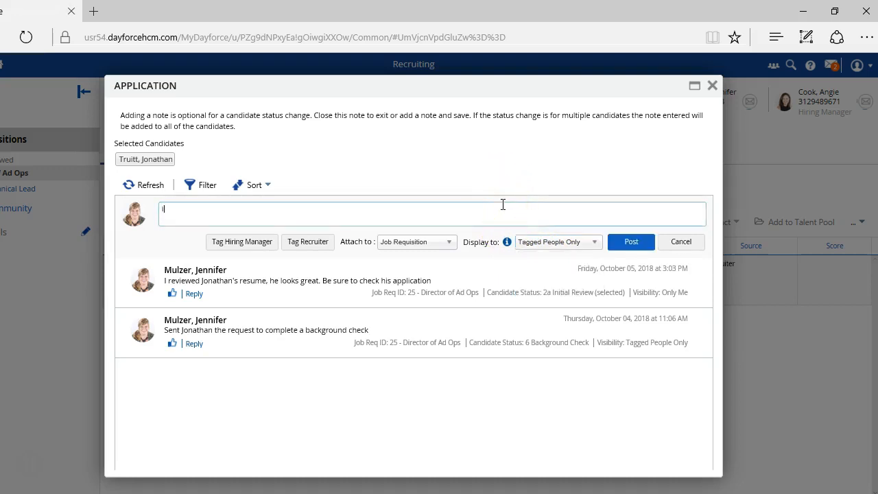
text( reviewe)
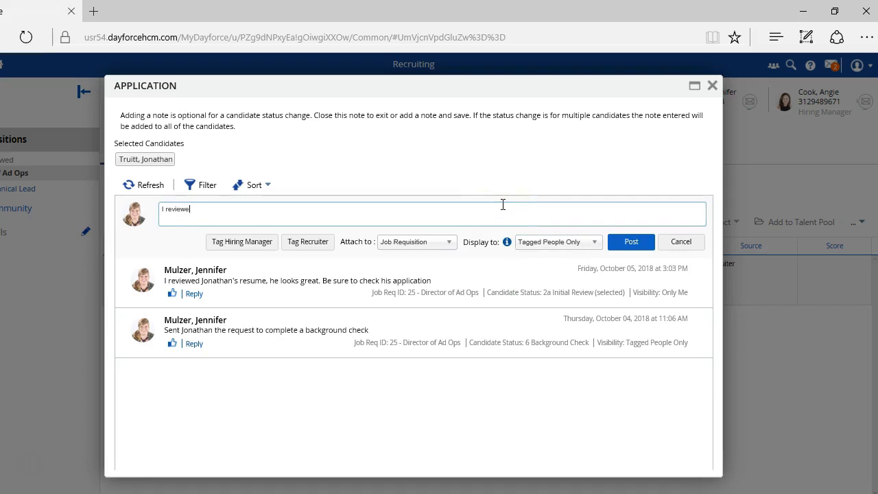
text(d his resume, let's schedule interview)
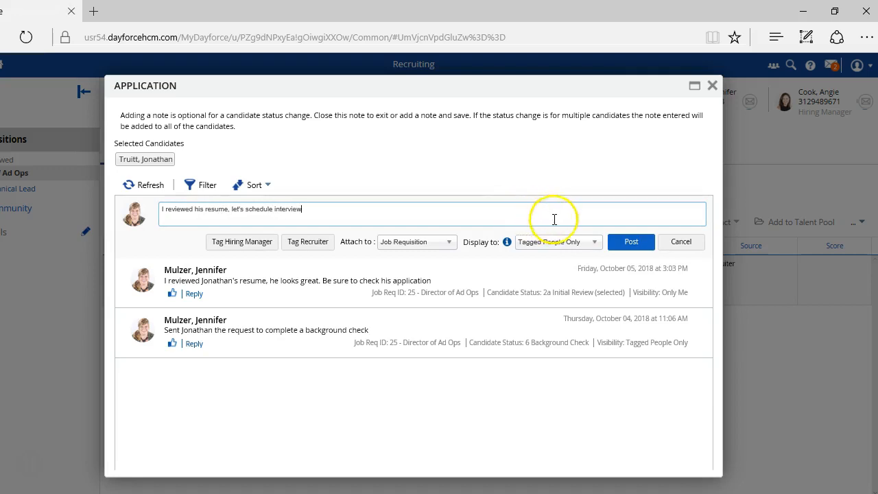
click(593, 244)
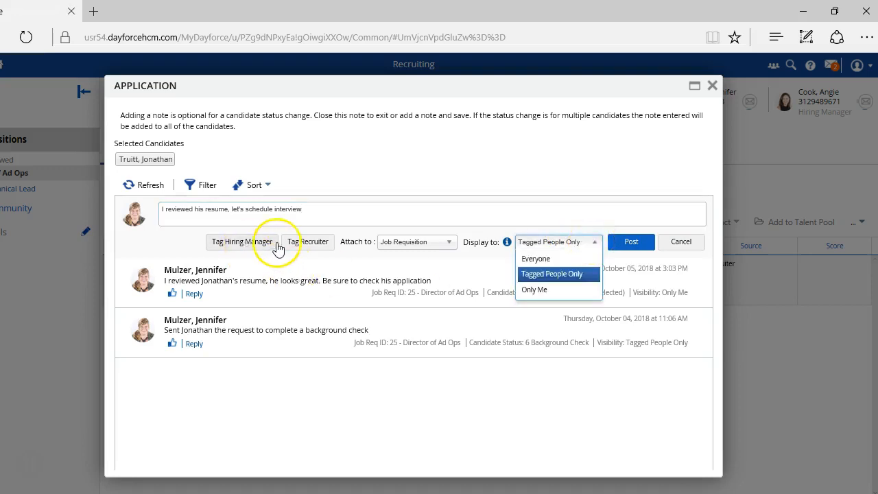
click(527, 290)
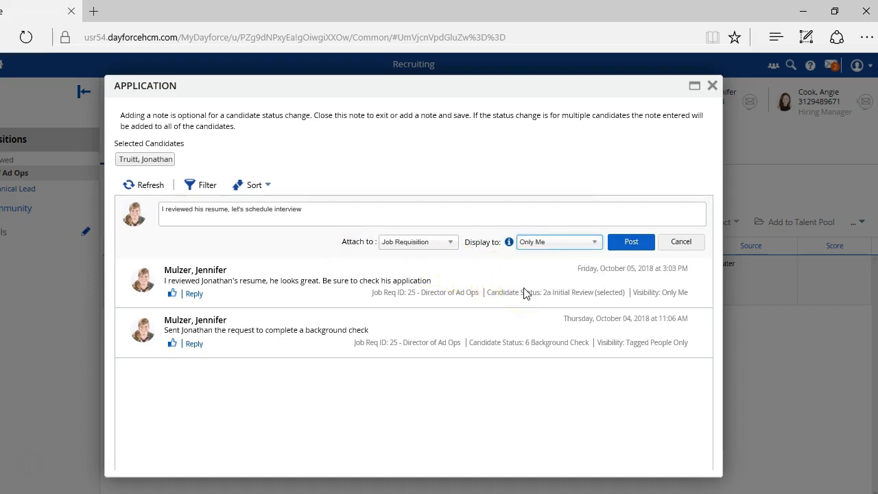
click(631, 242)
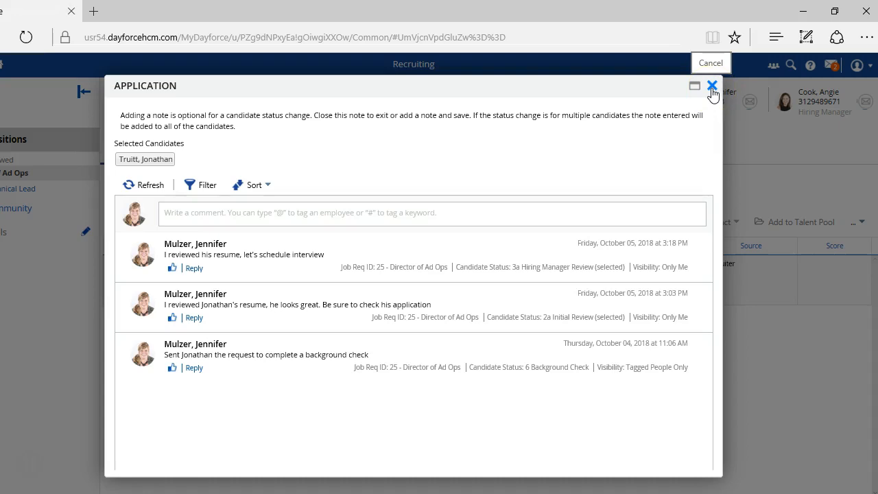
click(712, 87)
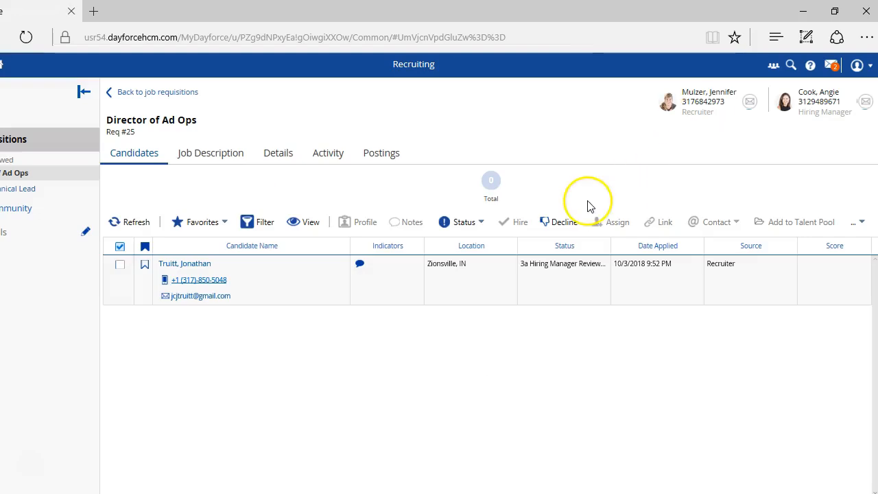
Change the Director of Ad Ops candidate's status to 5 Skills Assessment Test
click(120, 266)
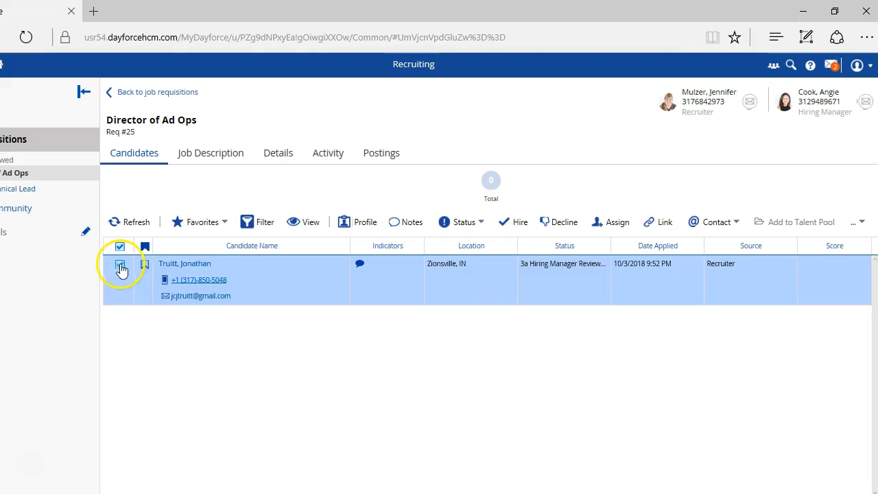
click(481, 223)
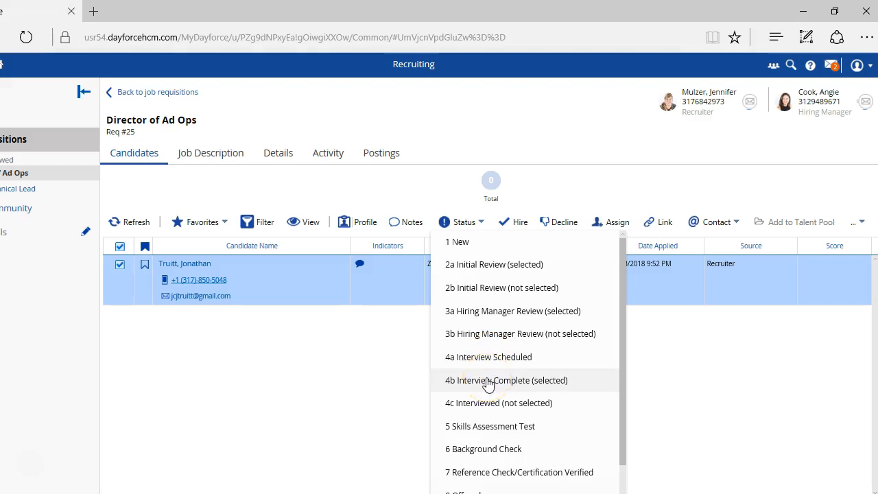
click(483, 428)
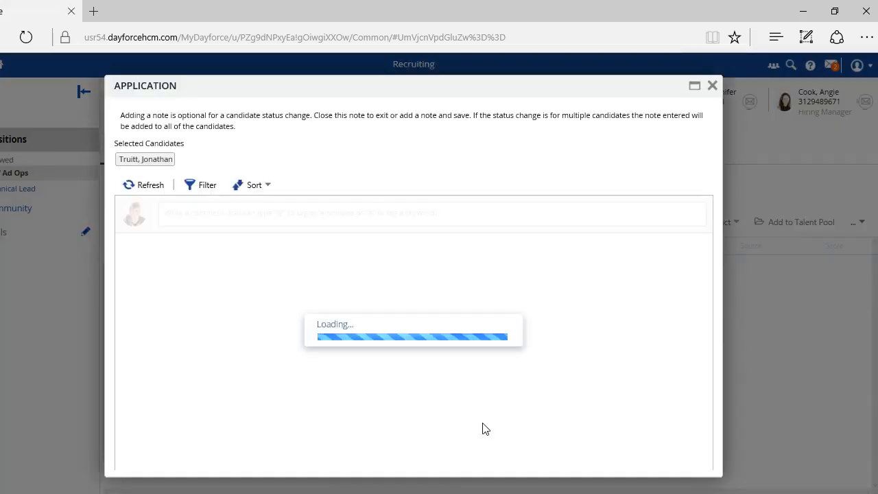
Post the note "I've requested candidate to provide work product to be reviewed" with its display limited to Only Me, and close the notes
click(362, 211)
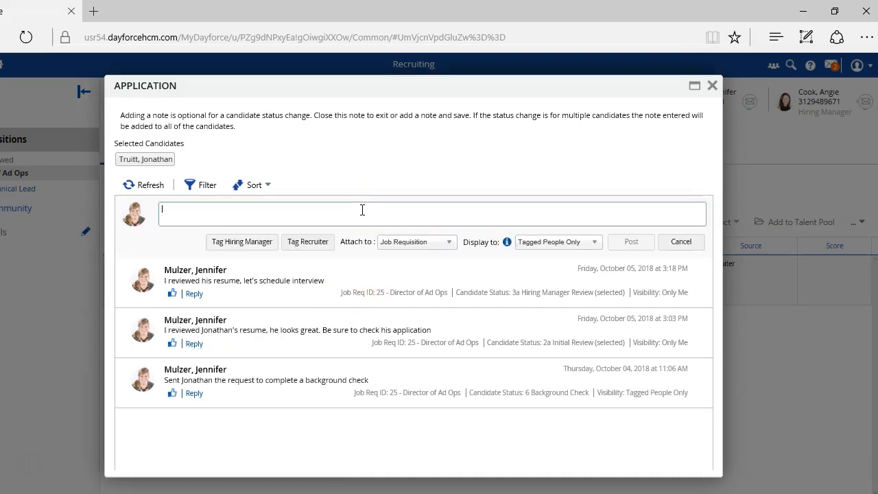
text(I've requested candidate to provide work product to be reviewed)
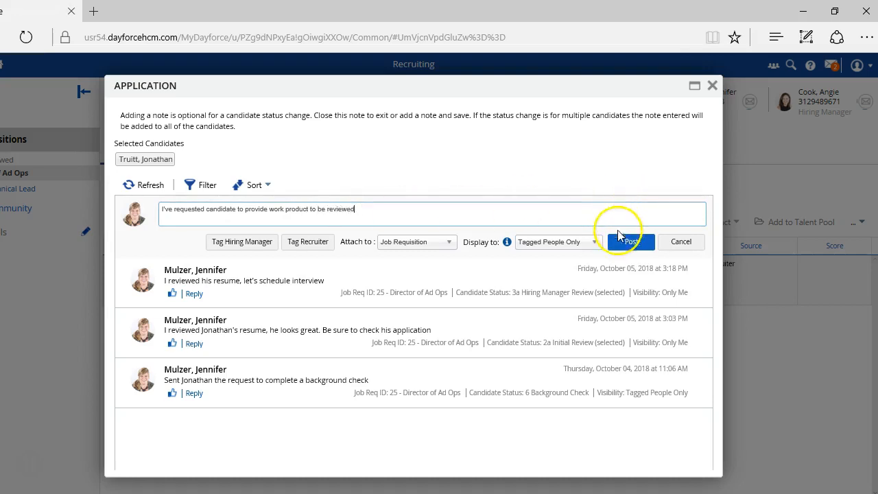
click(595, 243)
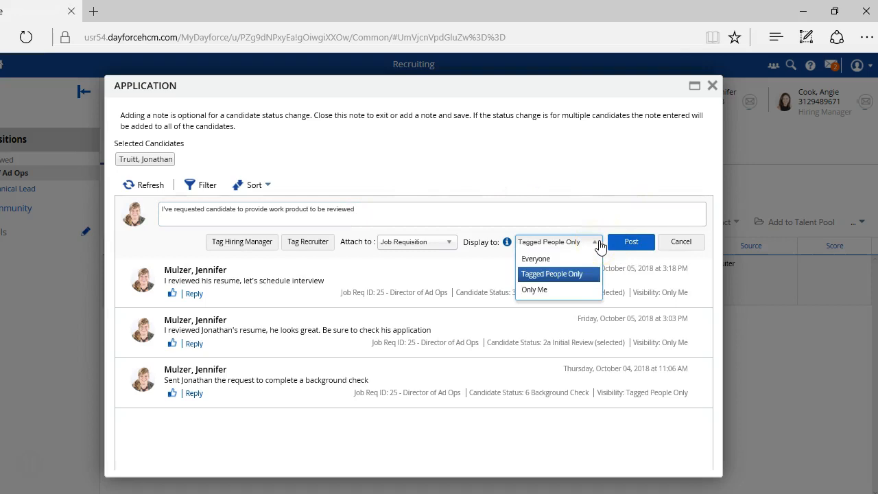
click(554, 290)
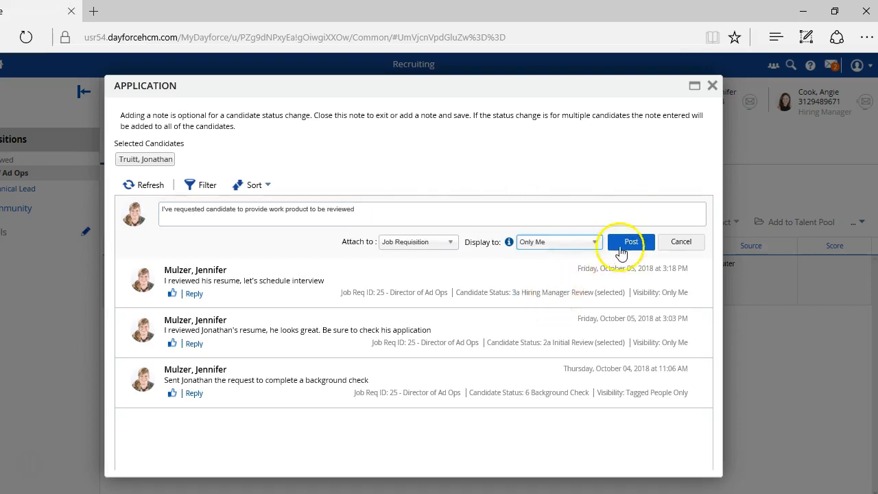
click(629, 244)
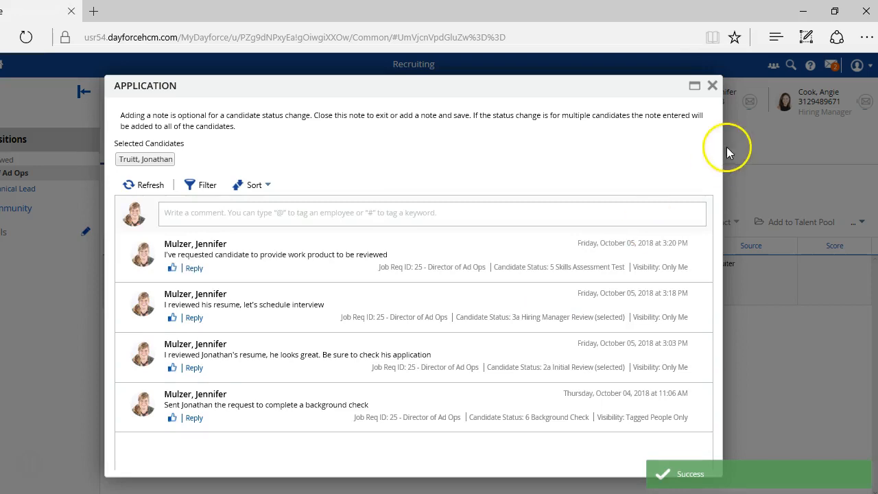
click(712, 86)
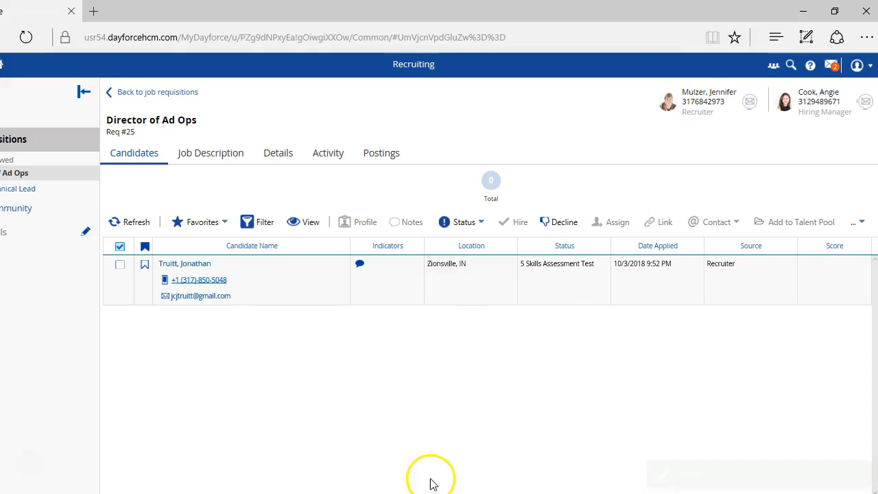
Select the candidate and look through the remaining status options down to 9 Decision Pending without choosing one
click(120, 265)
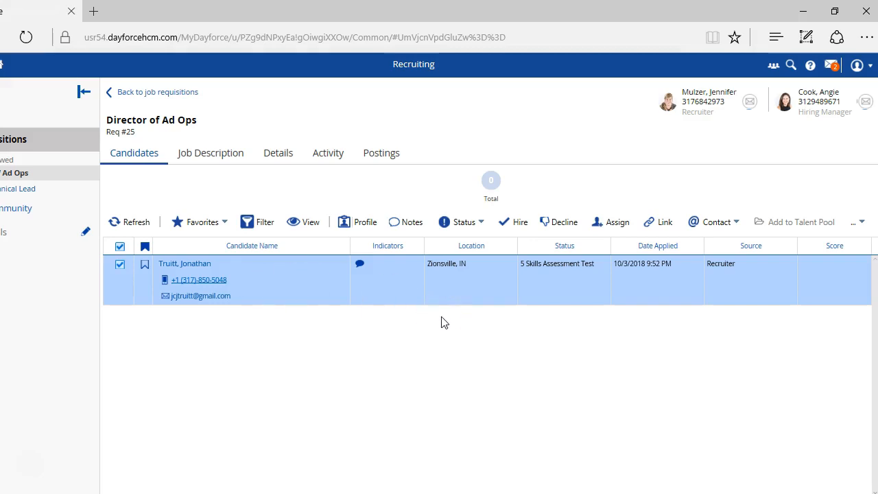
click(482, 222)
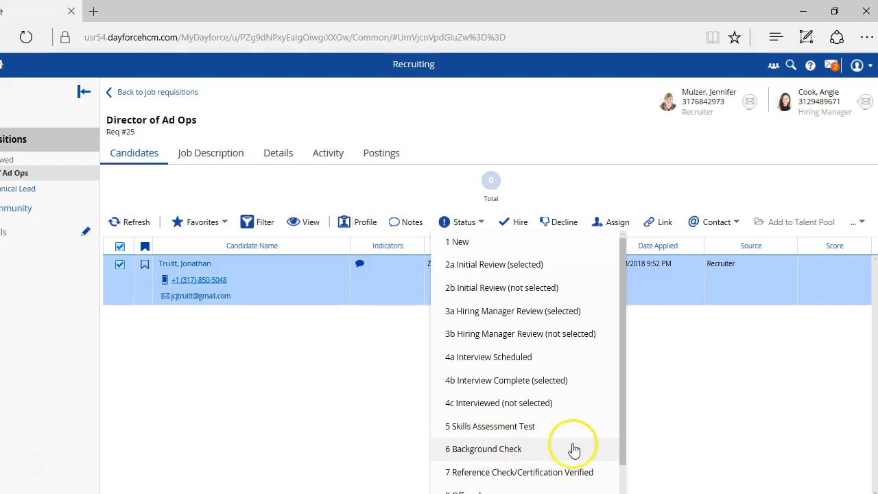
drag(623, 432, 624, 483)
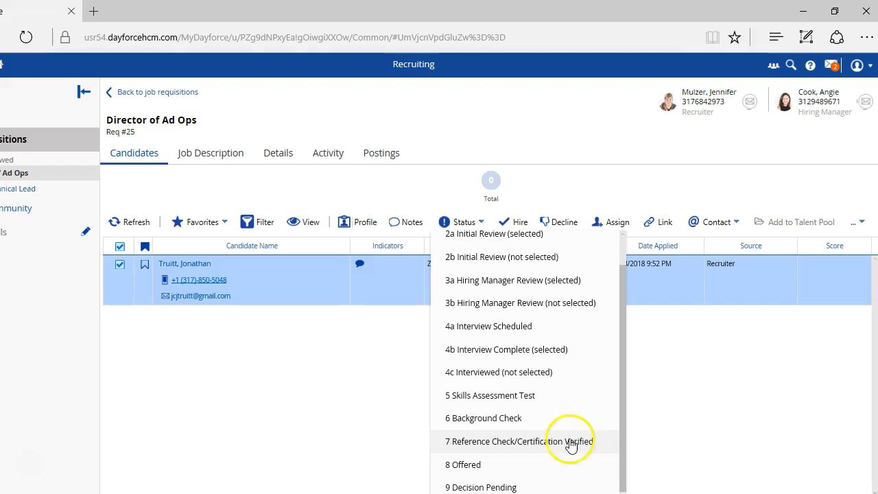
click(480, 466)
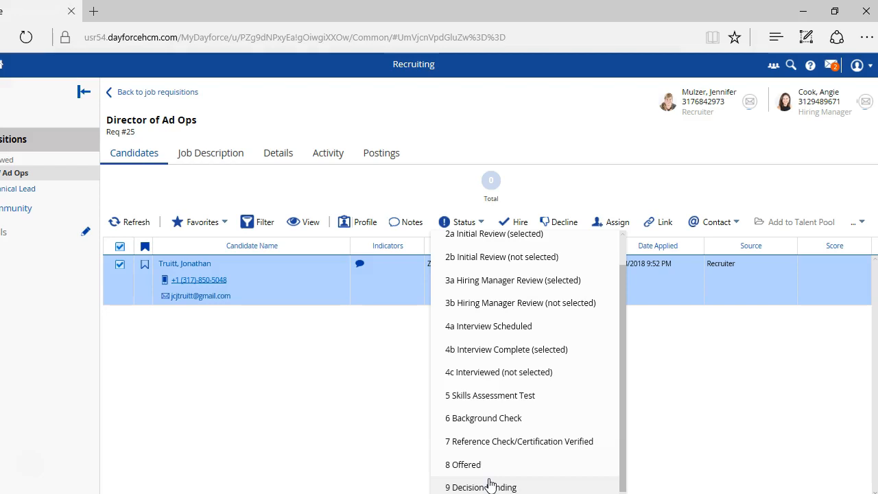
click(652, 456)
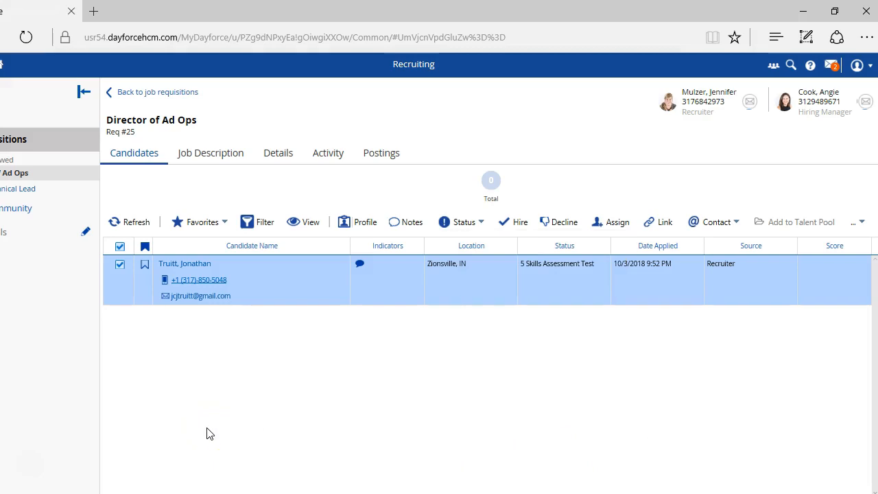
Review the requisition's job description, details, activity history and job board postings
click(198, 156)
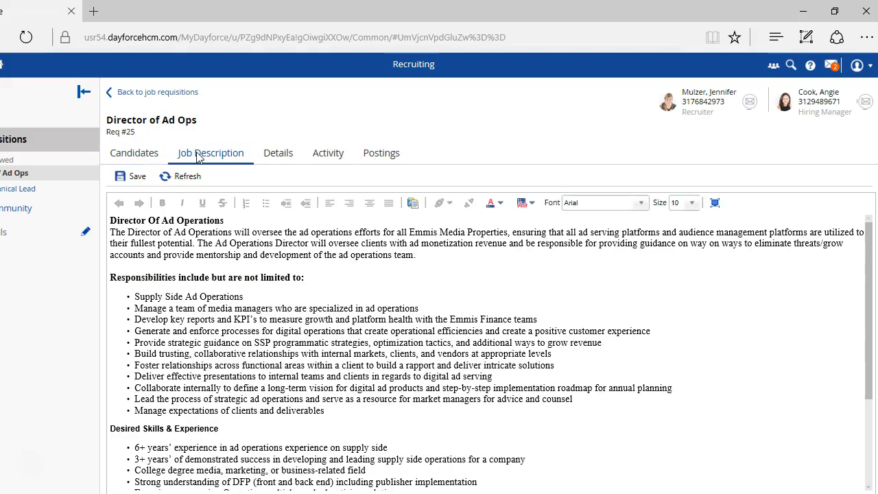
click(277, 155)
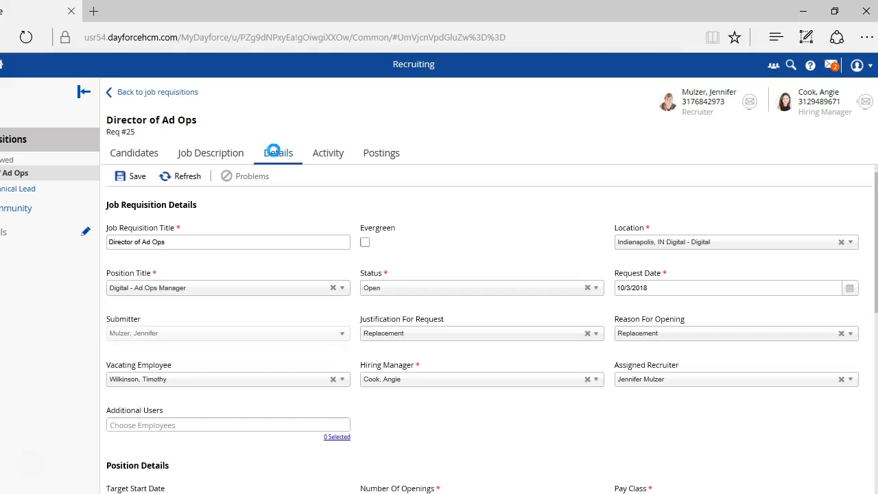
click(318, 155)
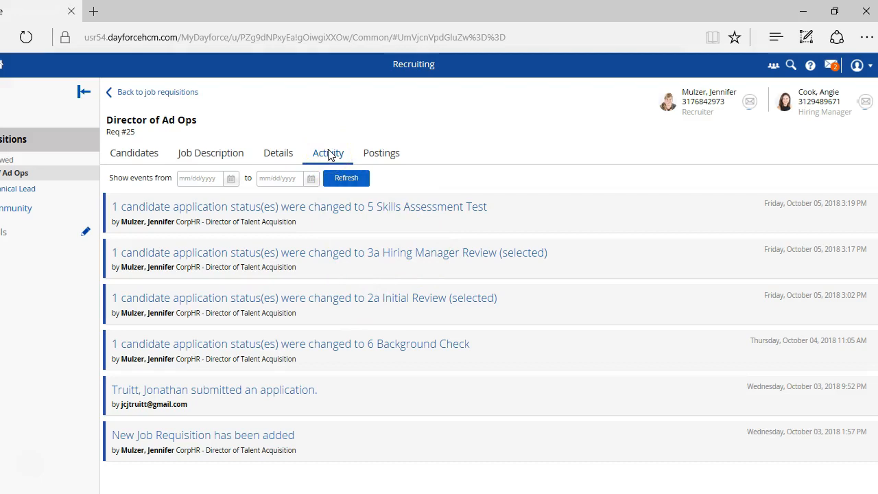
click(375, 153)
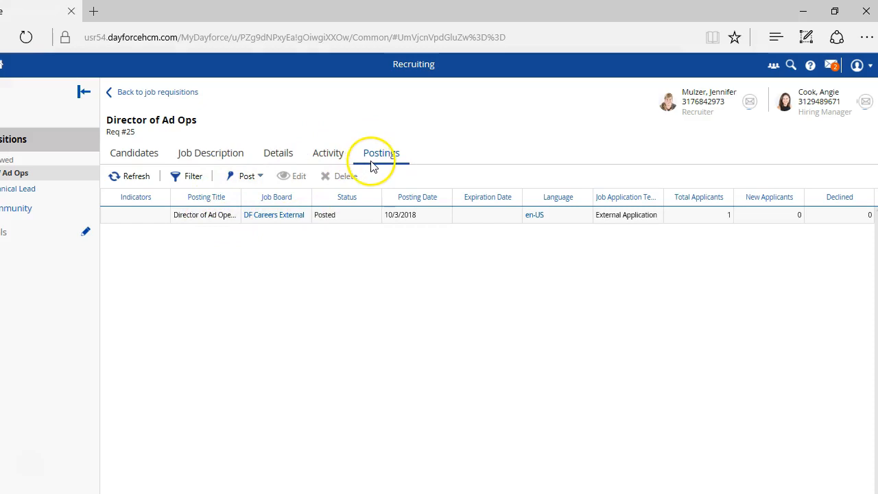
Select the Director of Ad Ops posting on the DF Careers External board, and return to the requisition's candidate list
click(216, 215)
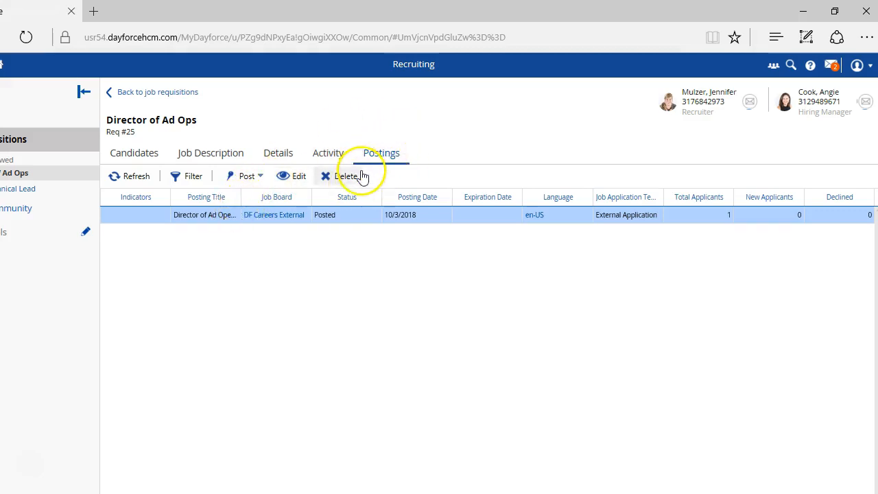
click(153, 157)
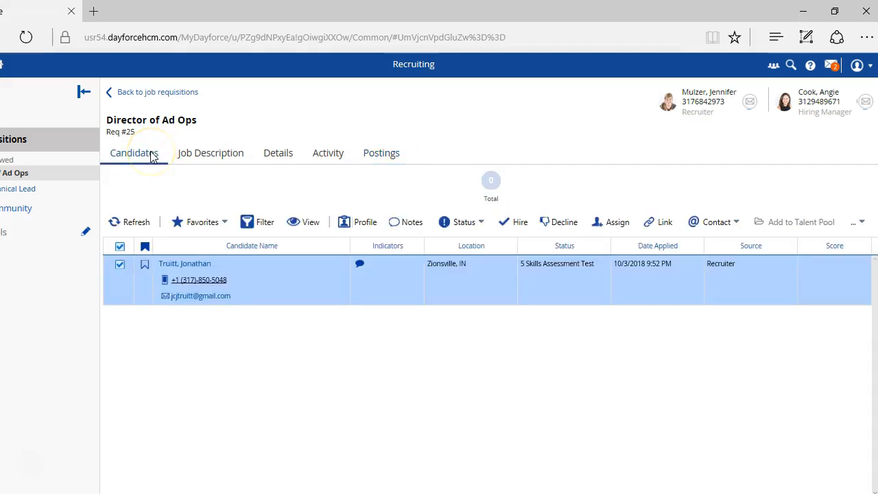
Open the candidate's profile and review the resume in the application
click(189, 265)
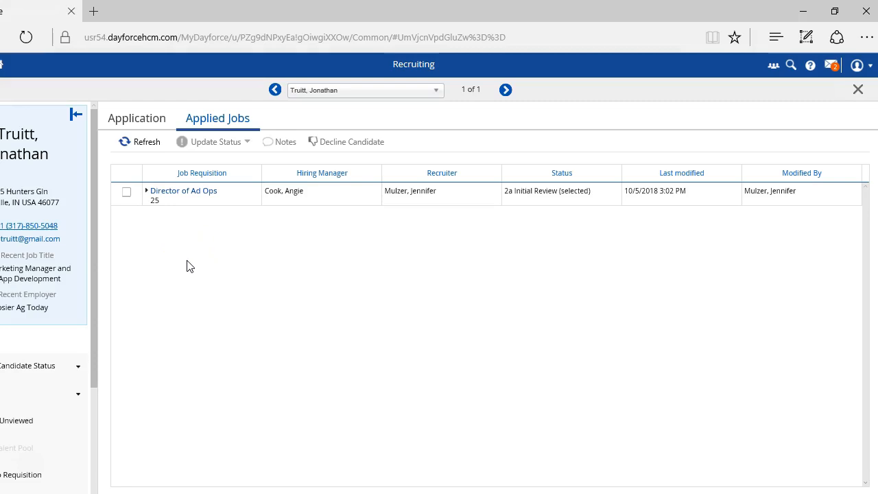
click(144, 118)
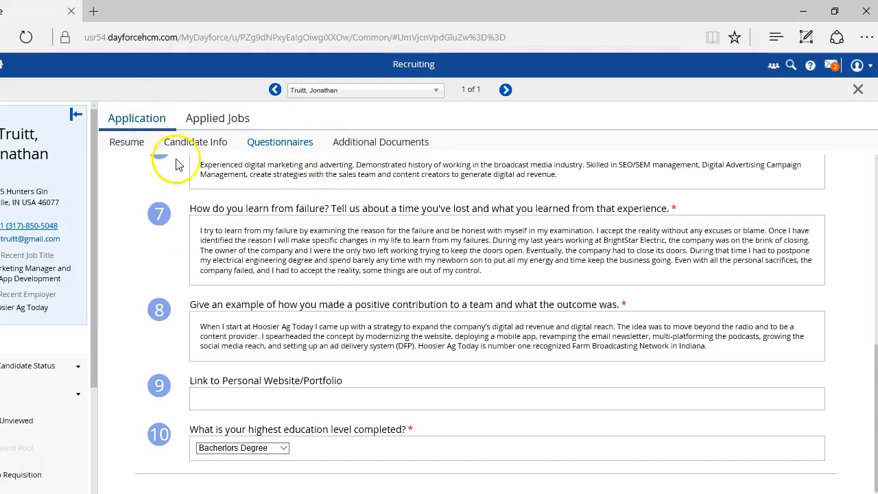
click(130, 144)
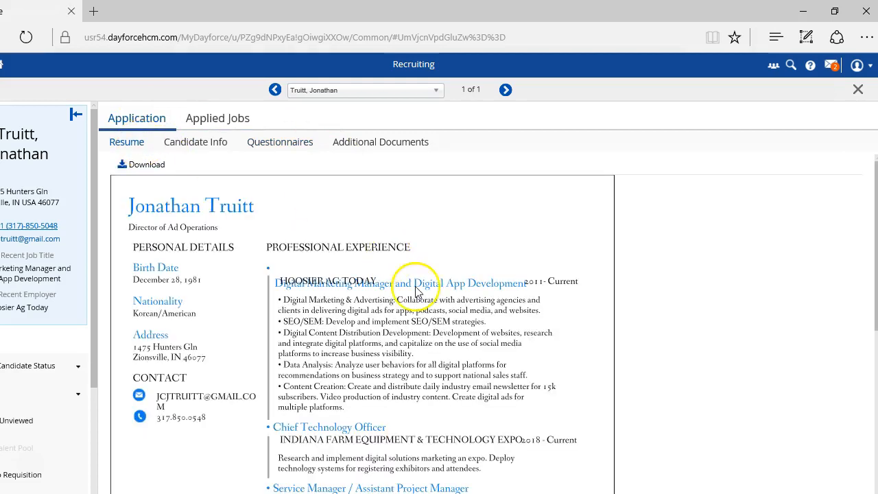
drag(877, 204, 843, 140)
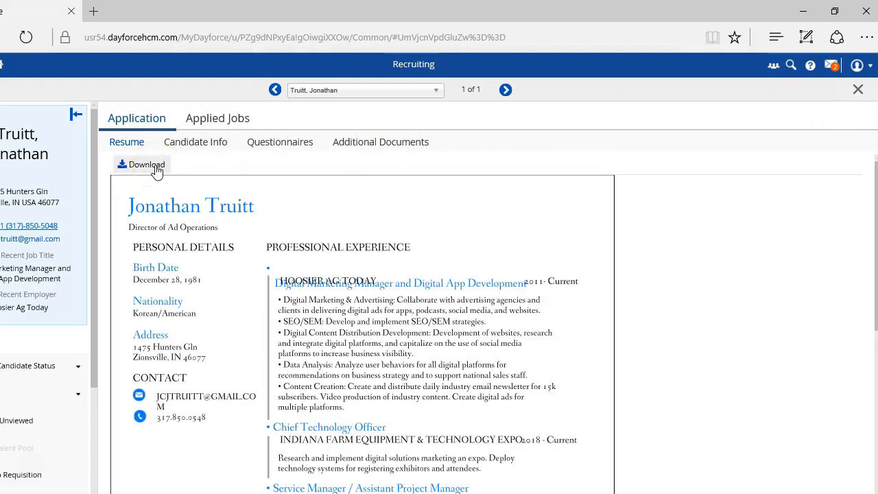
Review the candidate's details and read through the Additional Information questionnaire answers
click(179, 147)
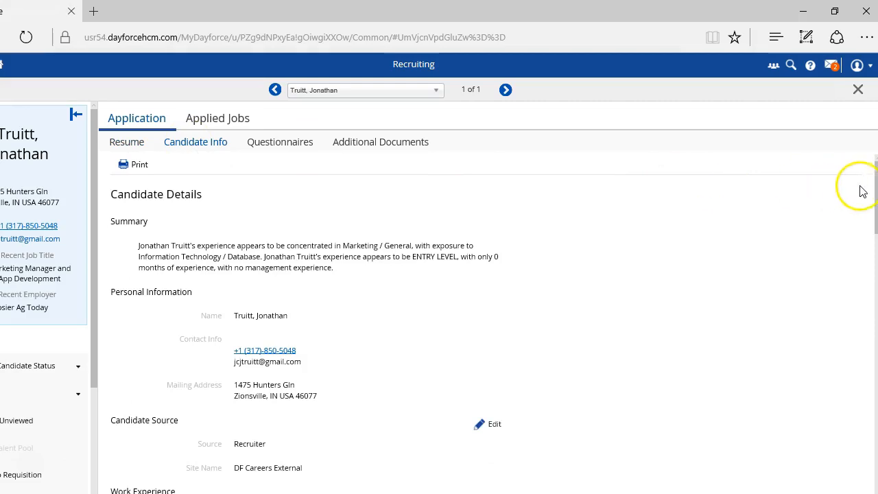
drag(874, 197, 875, 155)
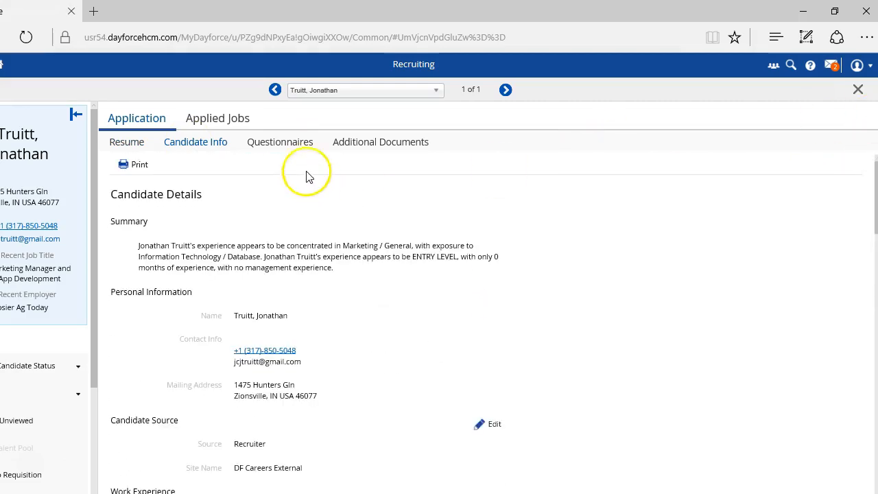
click(273, 144)
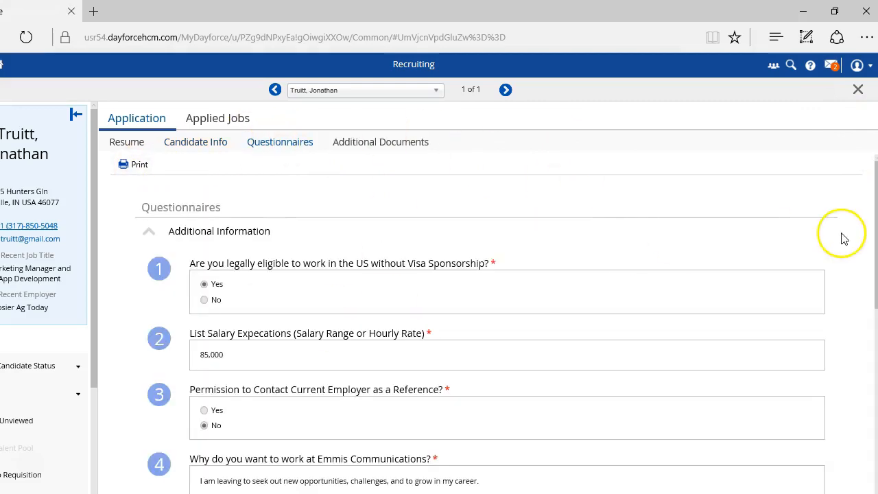
scroll(865, 244, down, 4)
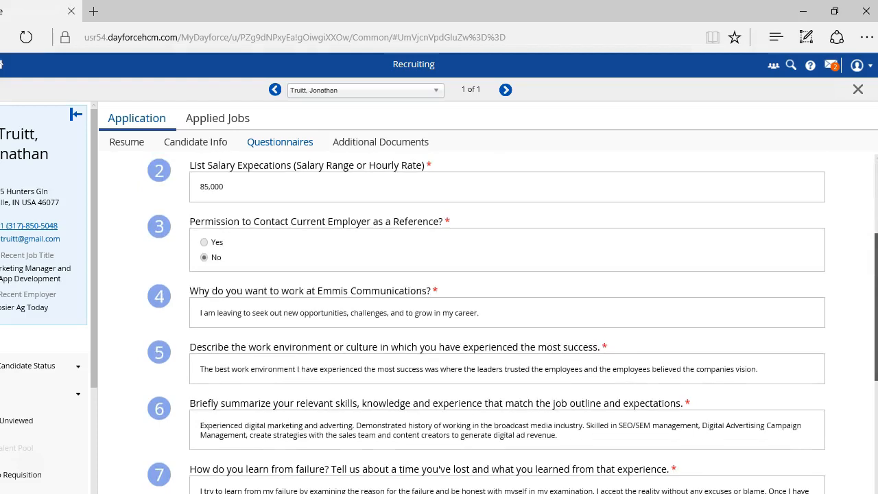
drag(876, 353, 876, 370)
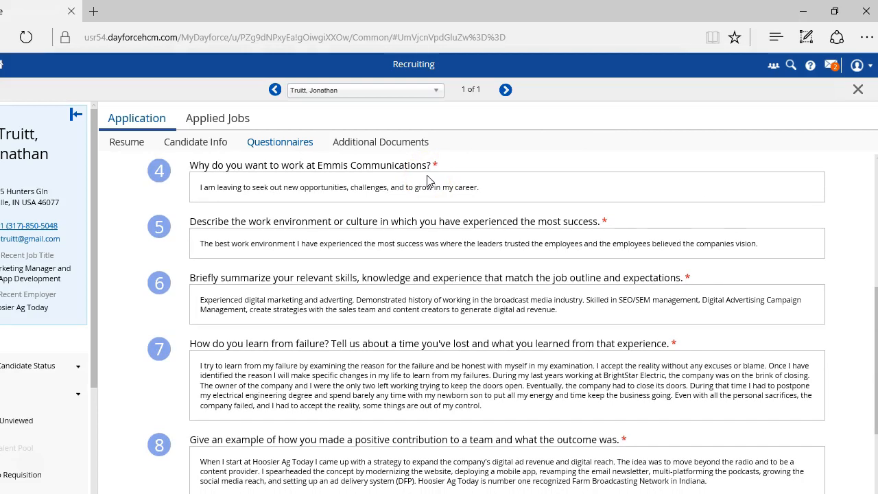
Check the candidate's additional documents and applied jobs, and close the profile
click(415, 144)
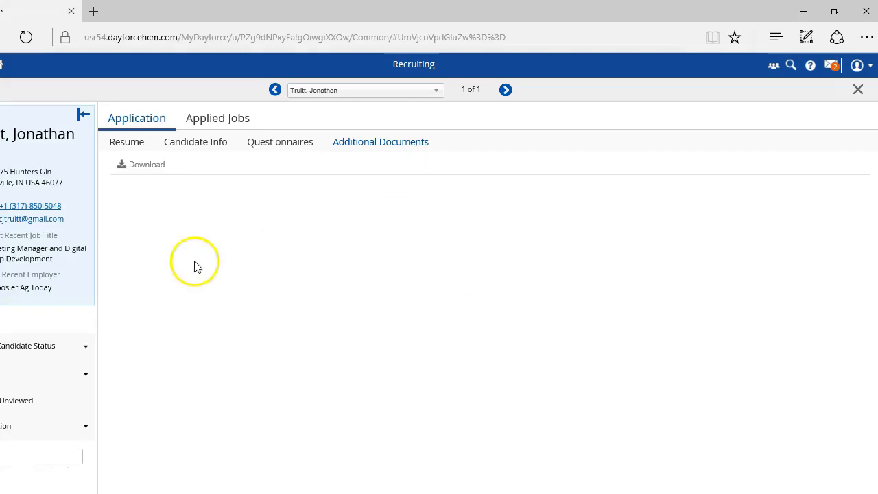
click(220, 118)
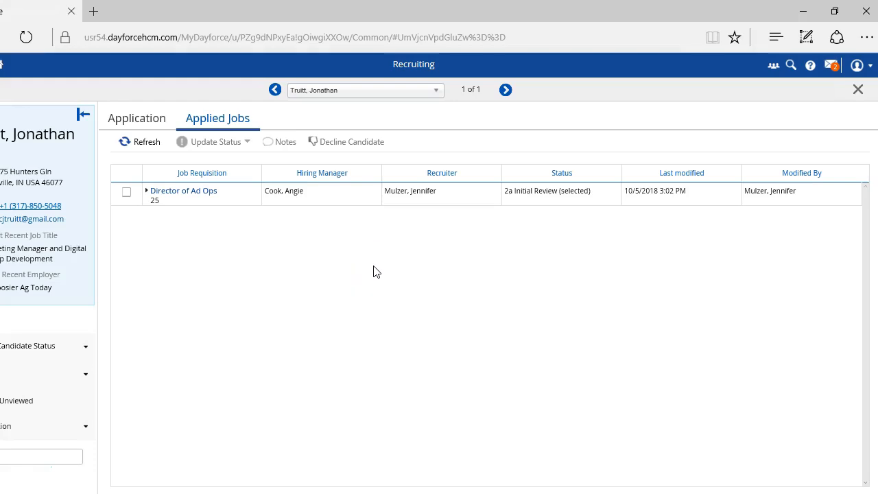
click(144, 121)
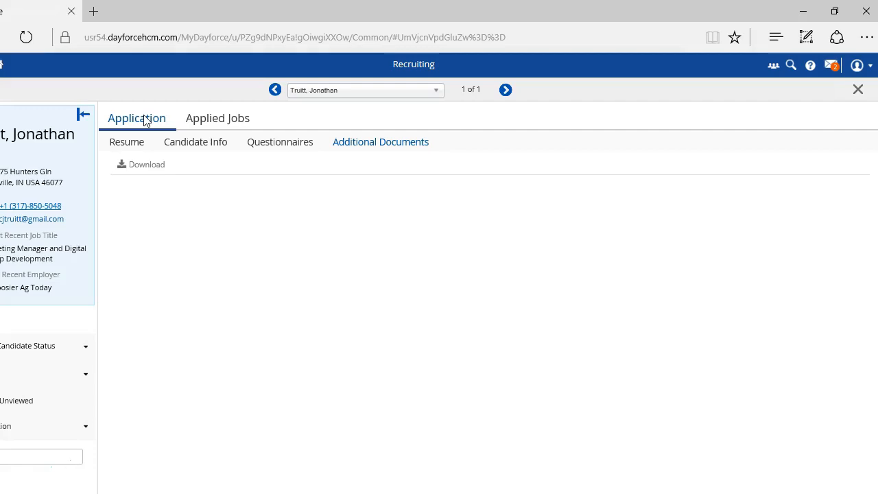
click(857, 91)
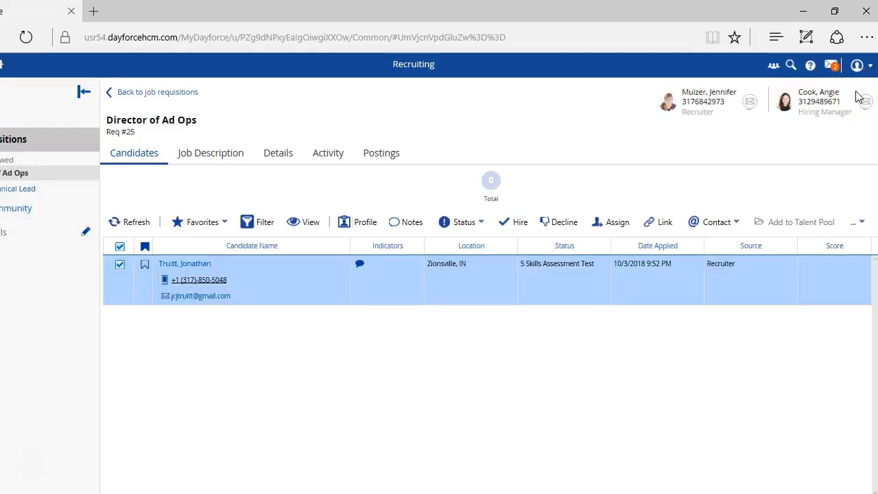
Start hiring the selected candidate and go over the SSN and Birth Date fields of the New Hire form
click(518, 226)
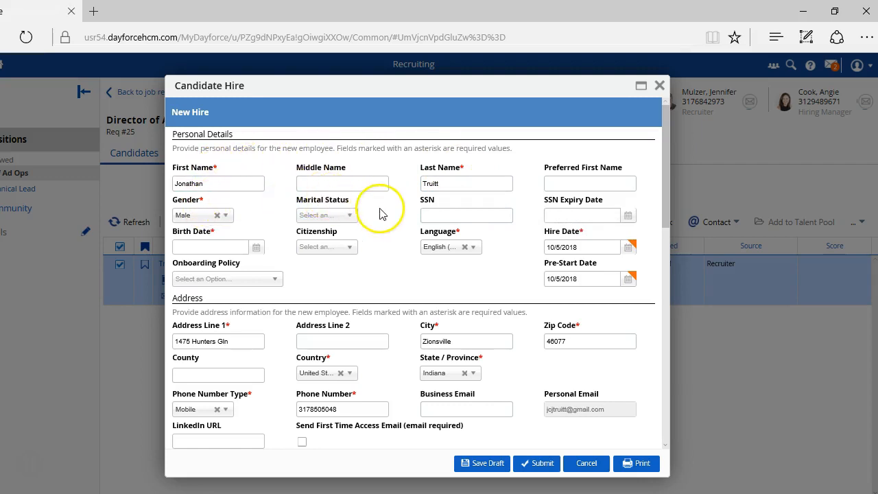
click(430, 216)
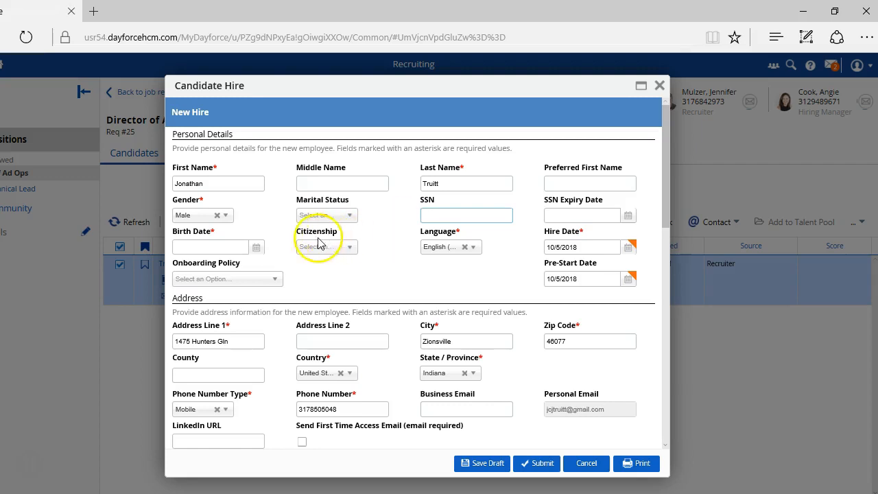
click(238, 245)
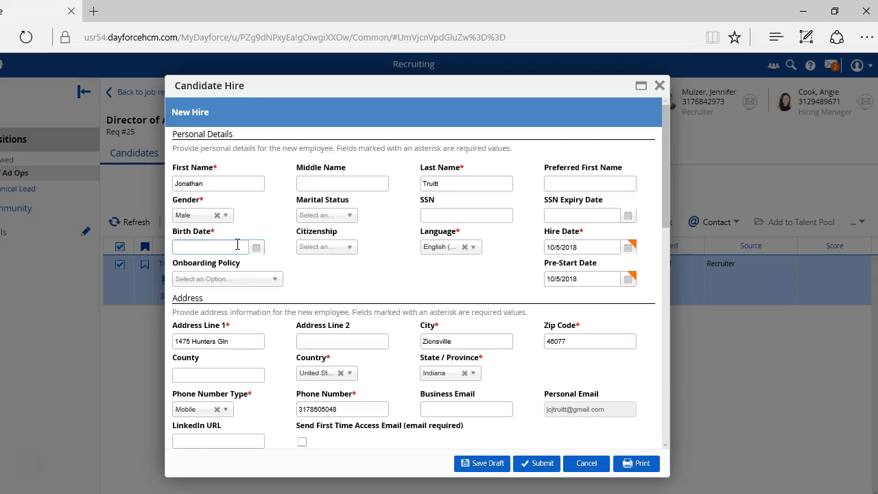
click(439, 215)
click(226, 246)
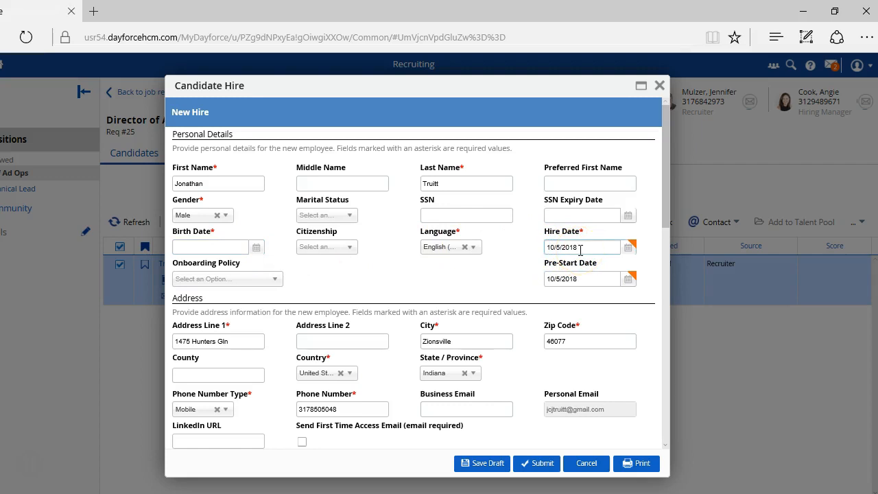
Examine the Hire Date and Pre-Start Date fields in the new hire's personal details
click(581, 277)
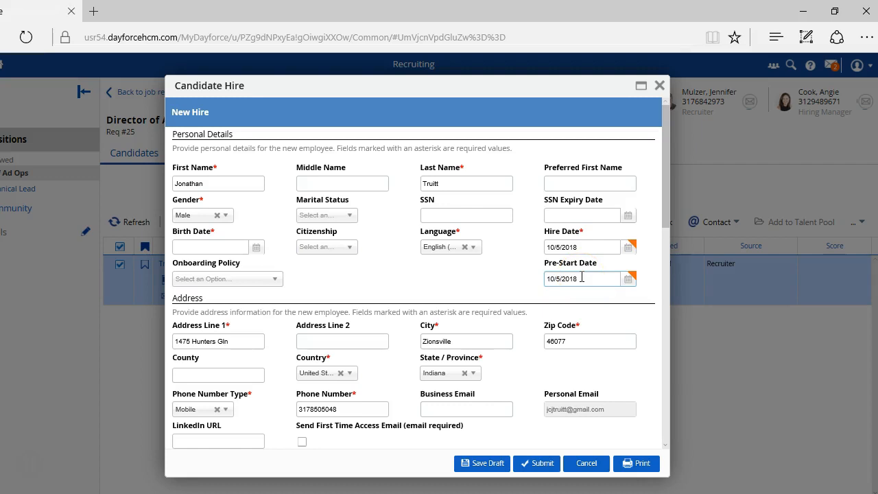
click(598, 246)
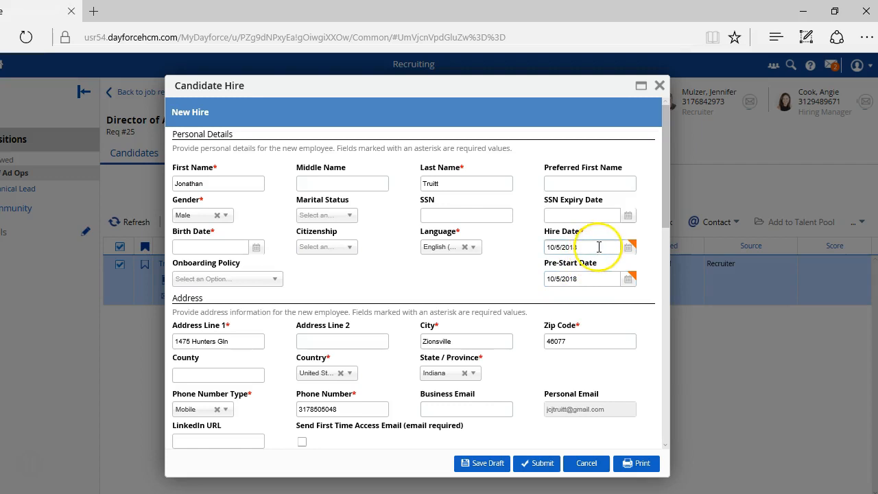
click(590, 279)
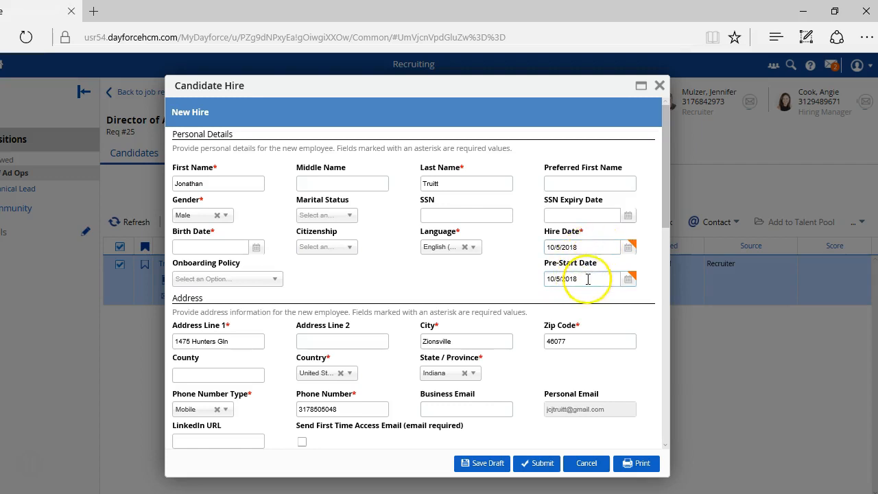
click(590, 278)
click(594, 247)
click(480, 252)
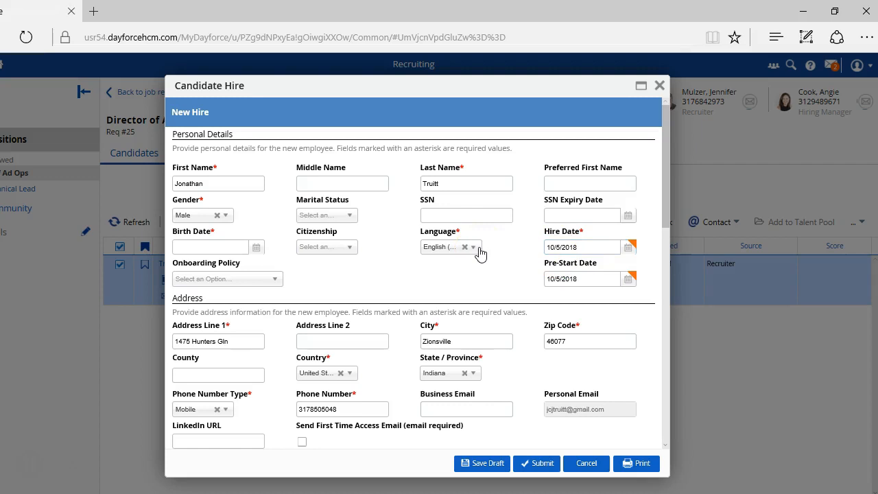
click(590, 278)
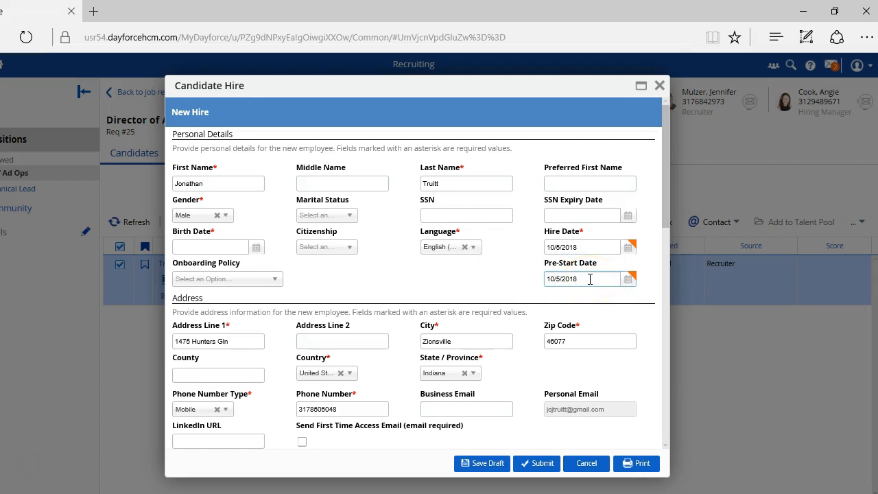
Set the new hire's Onboarding Policy to Standard Policy
click(275, 282)
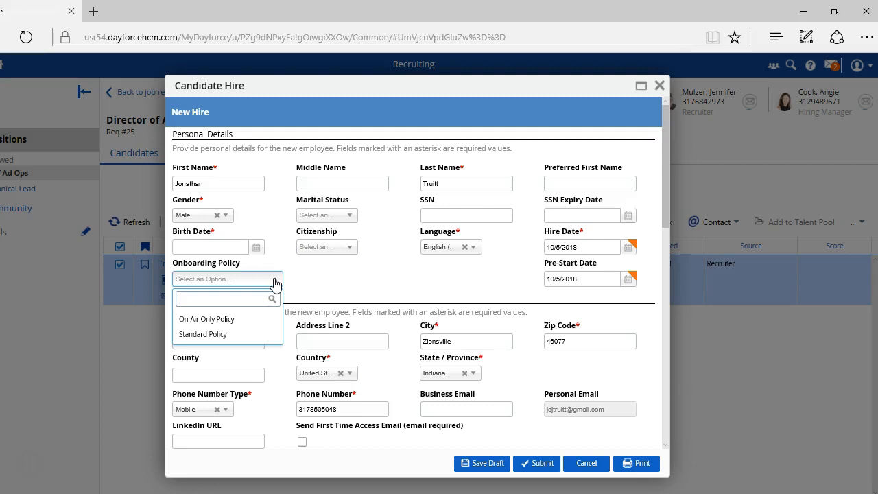
click(221, 321)
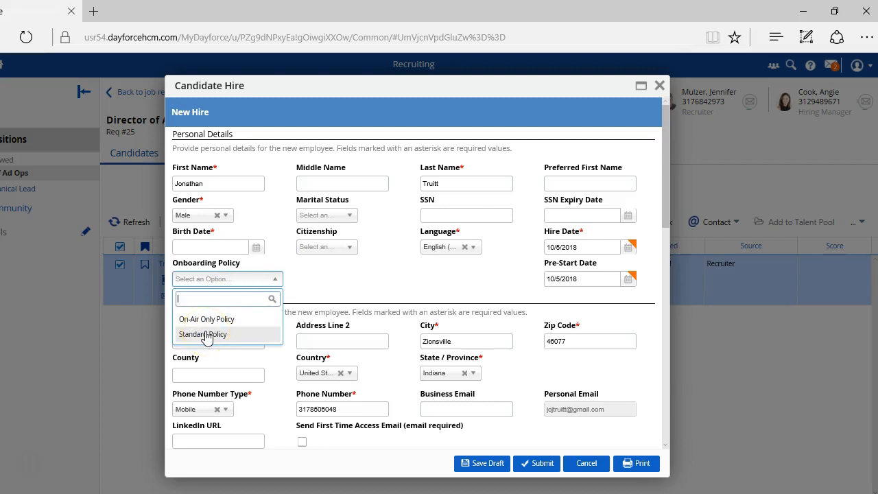
click(206, 336)
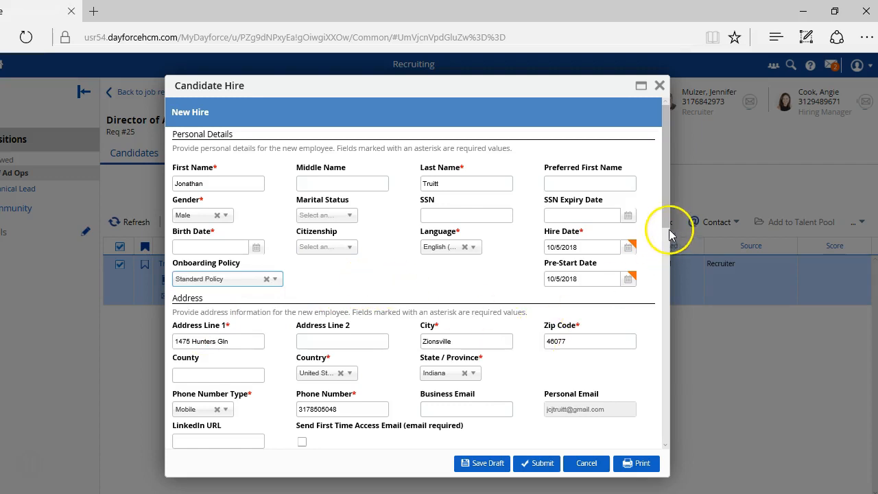
Go over the new hire's address, location and position fields, and enable Send First Time Access Email
drag(668, 223, 673, 270)
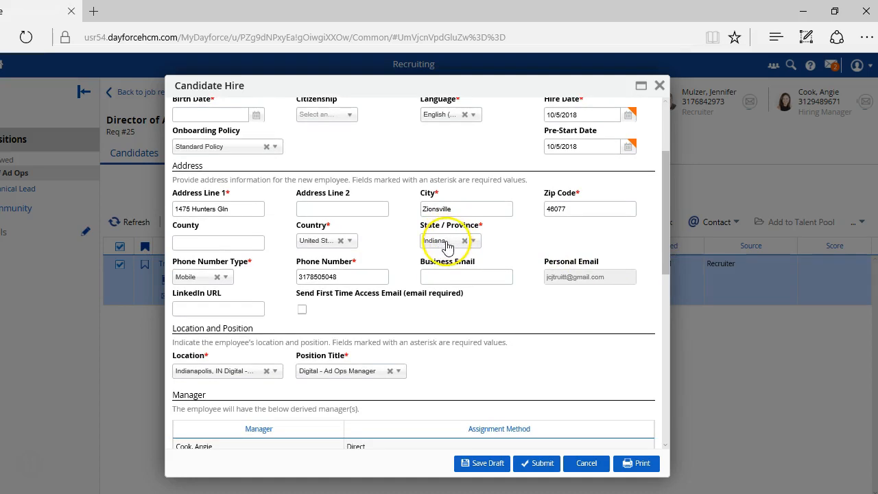
click(251, 240)
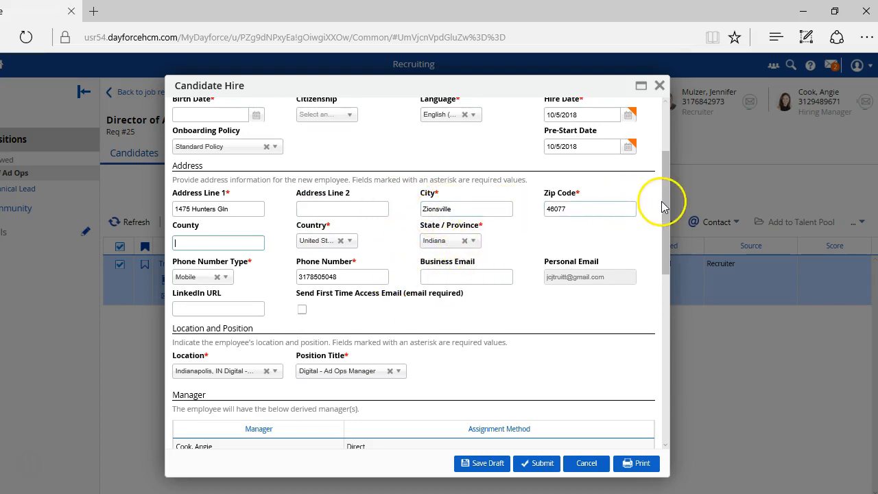
drag(666, 208, 668, 259)
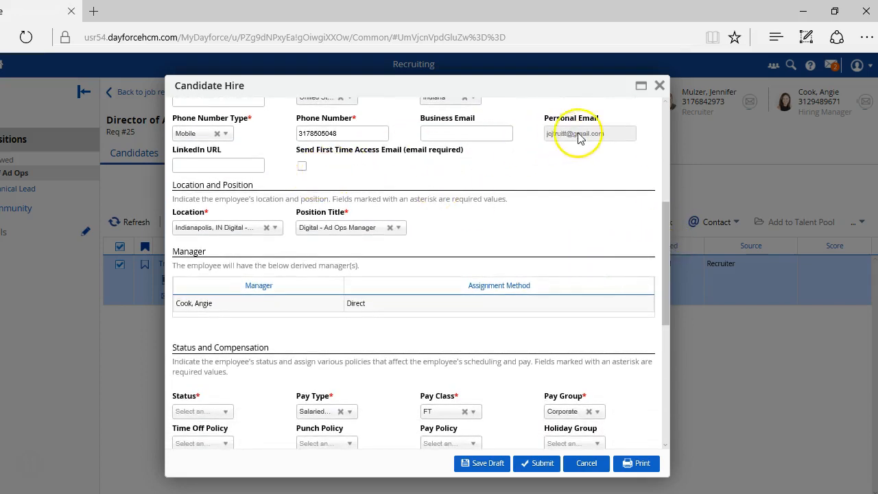
click(302, 168)
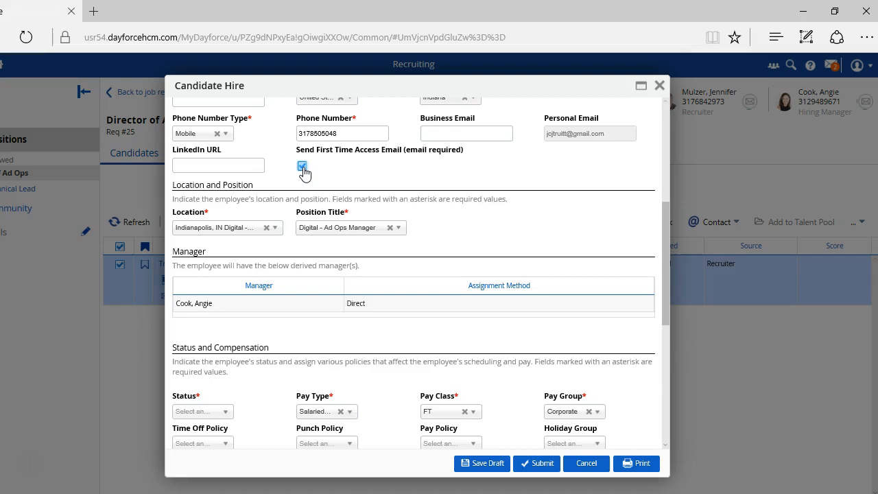
click(305, 171)
click(236, 230)
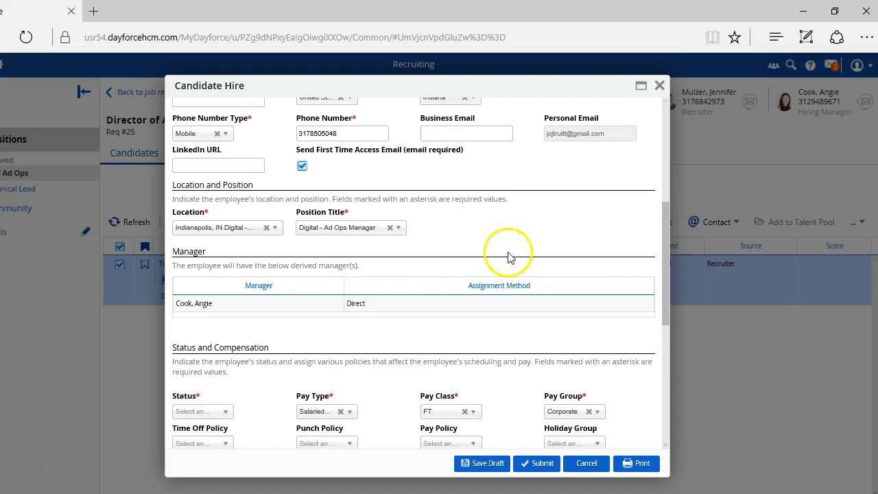
Set the new hire's Status to Active in the Status and Compensation section
drag(665, 249, 670, 327)
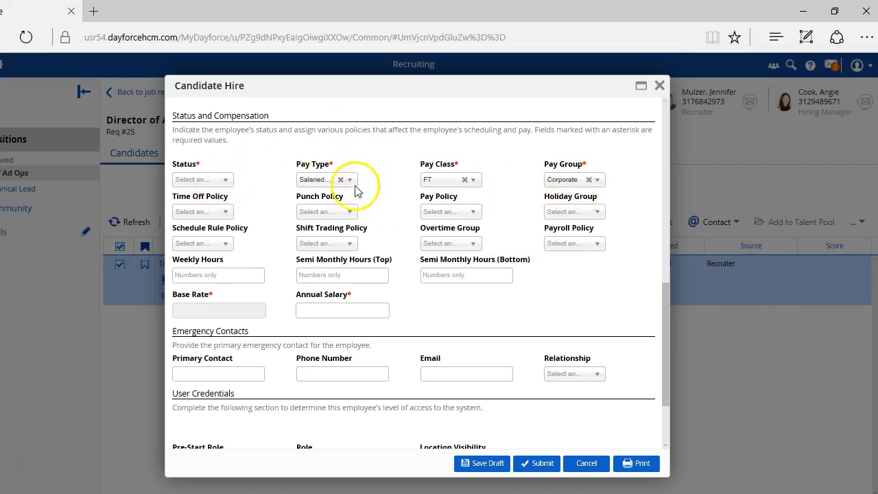
click(224, 181)
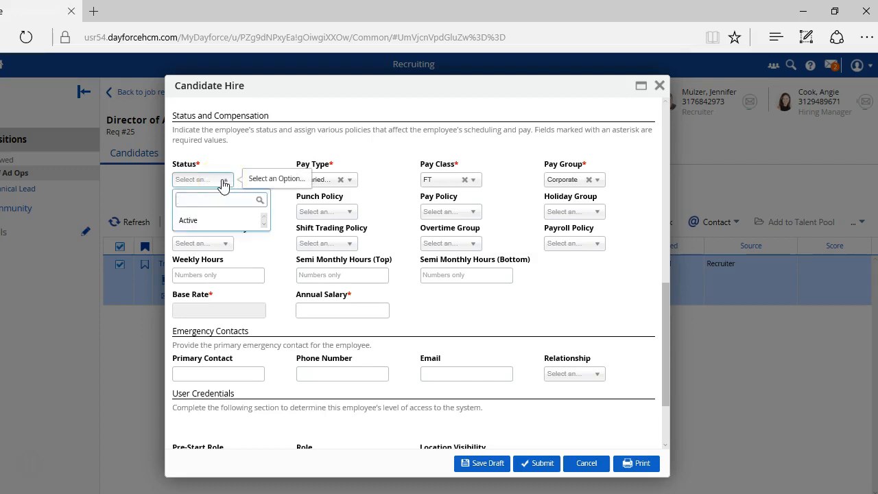
click(201, 226)
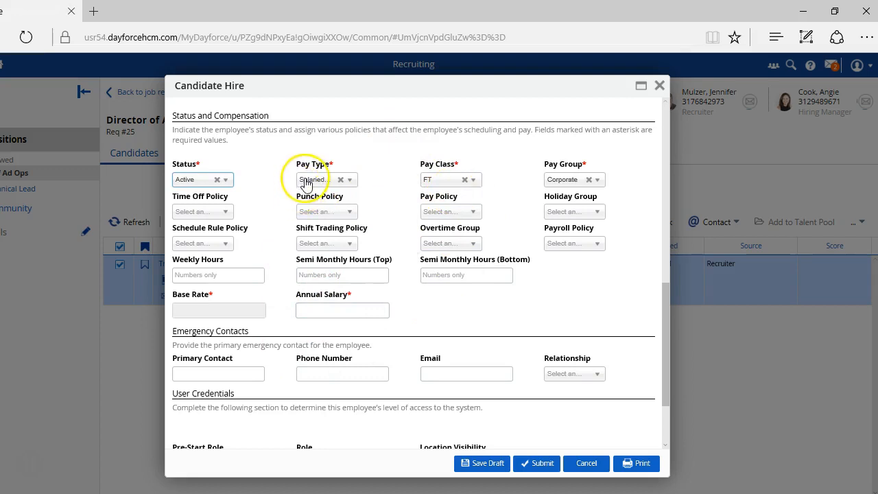
Set the new hire's Pay Type to Hourly Exempt and activate the Base Rate field in place of Annual Salary
click(334, 308)
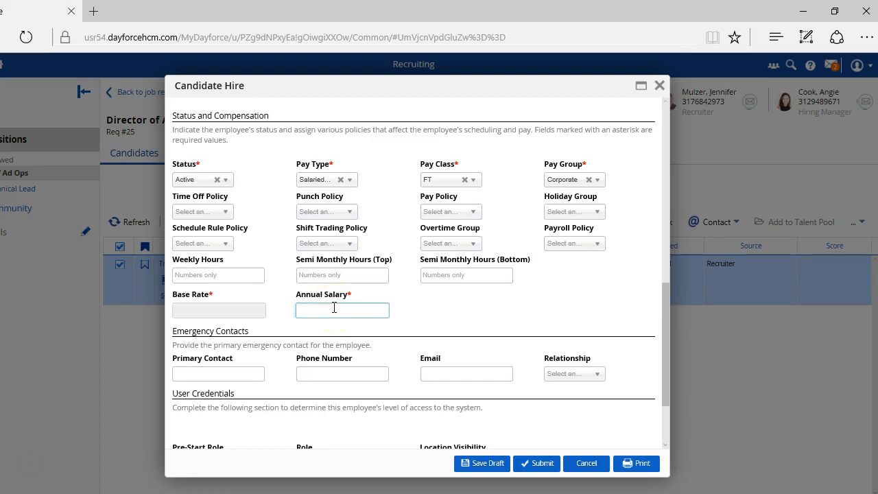
click(349, 179)
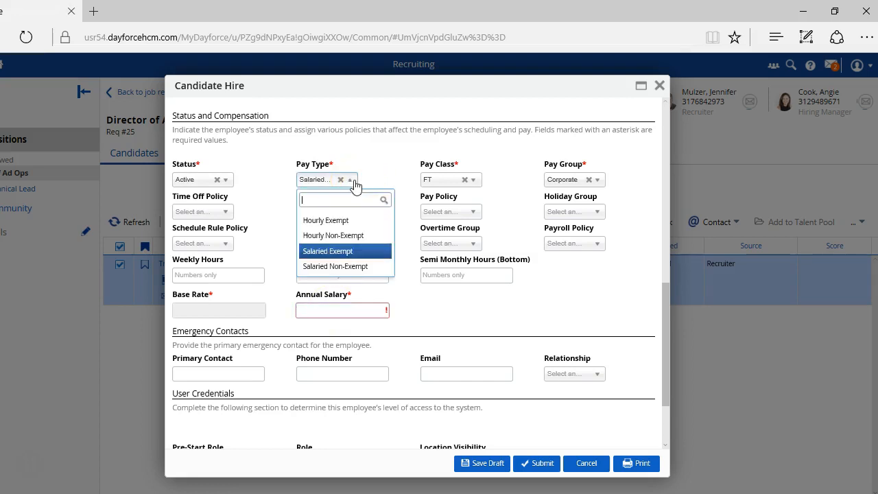
click(340, 220)
click(229, 309)
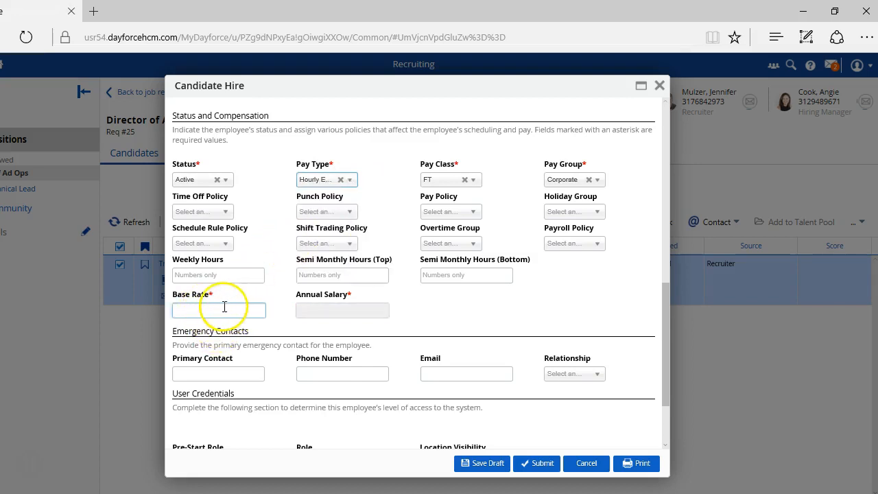
Set the Pre-Start Role to Onboarding Employee and the Role to Employee with WFM, and cancel the Candidate Hire form
drag(670, 340, 674, 391)
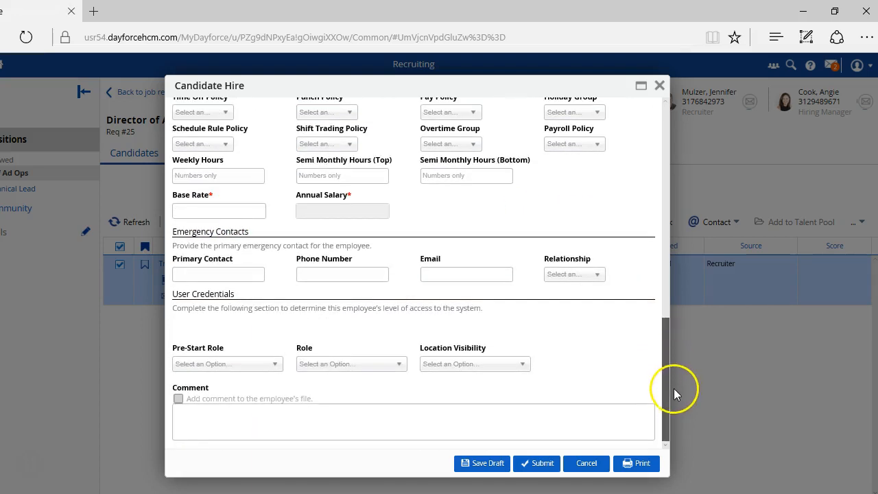
click(275, 365)
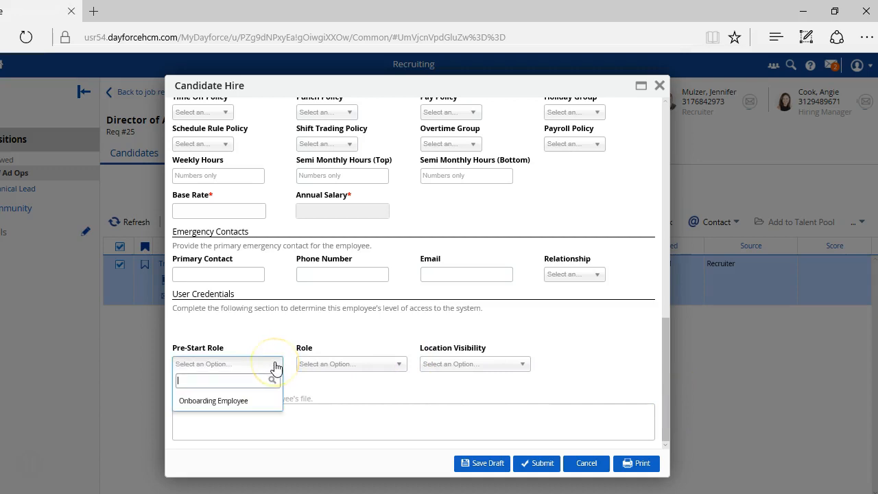
click(247, 402)
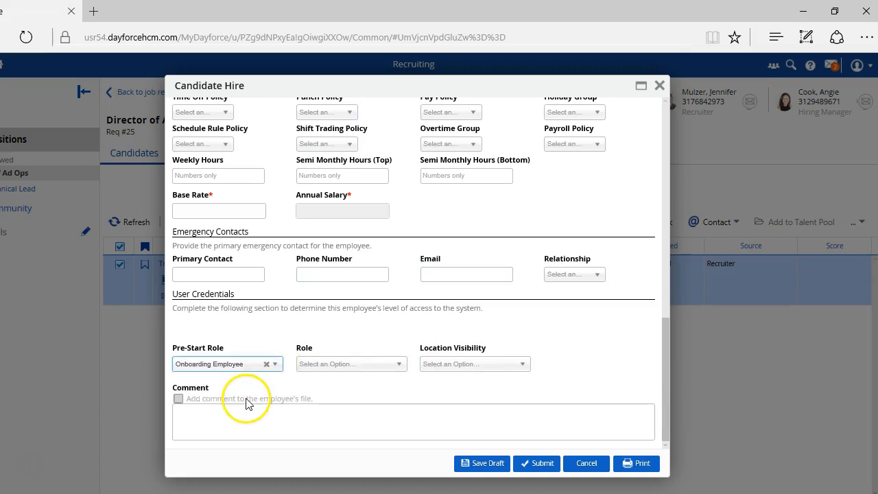
click(398, 362)
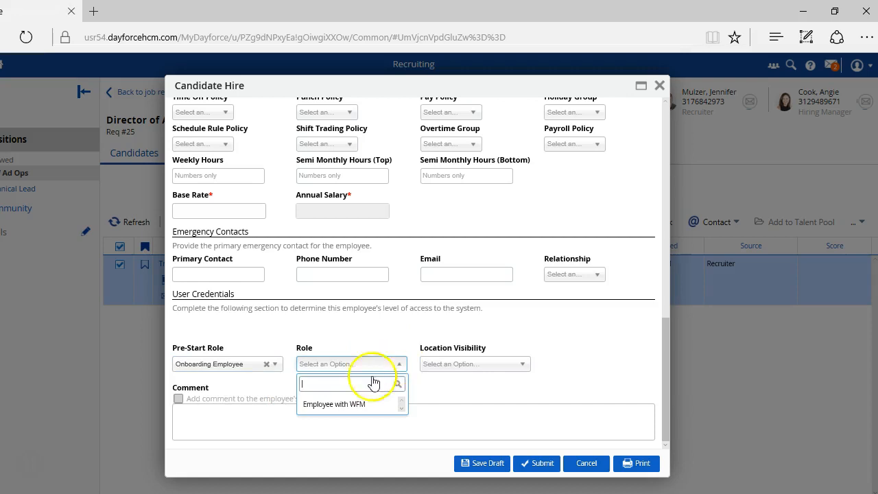
click(349, 410)
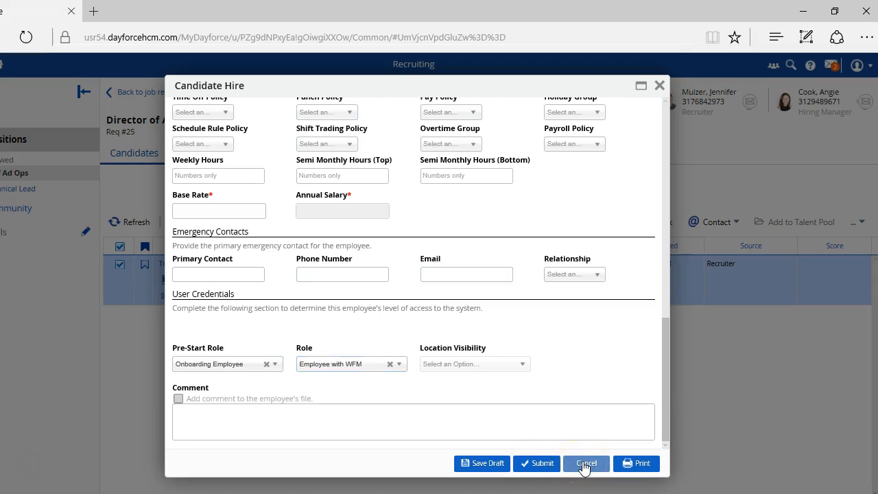
click(584, 465)
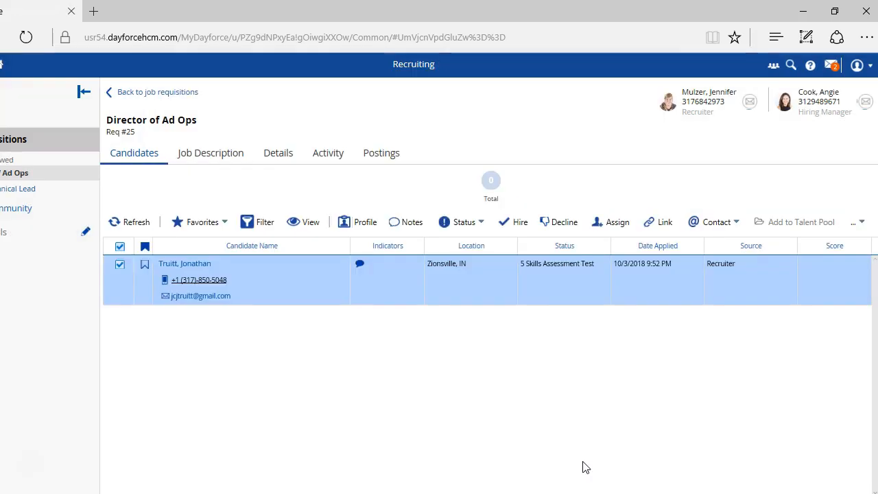
Return to the job requisitions list and open the Senior Technical Lead requisition
click(142, 91)
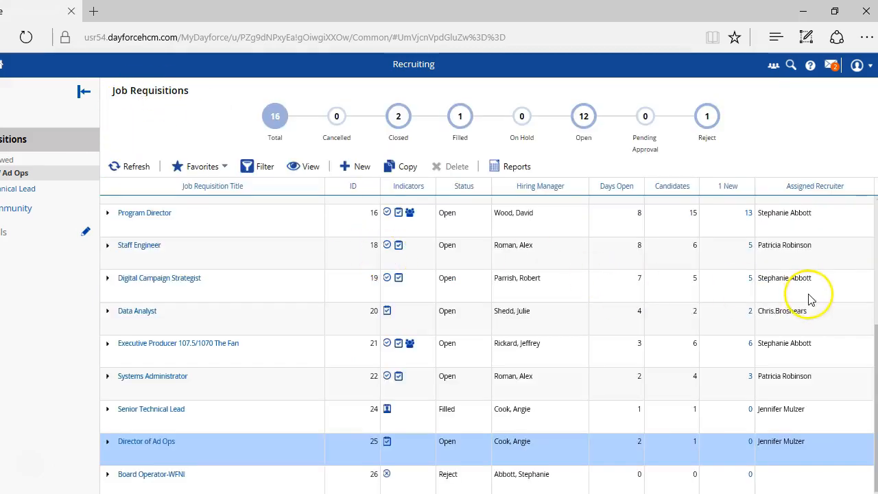
scroll(862, 274, up, 3)
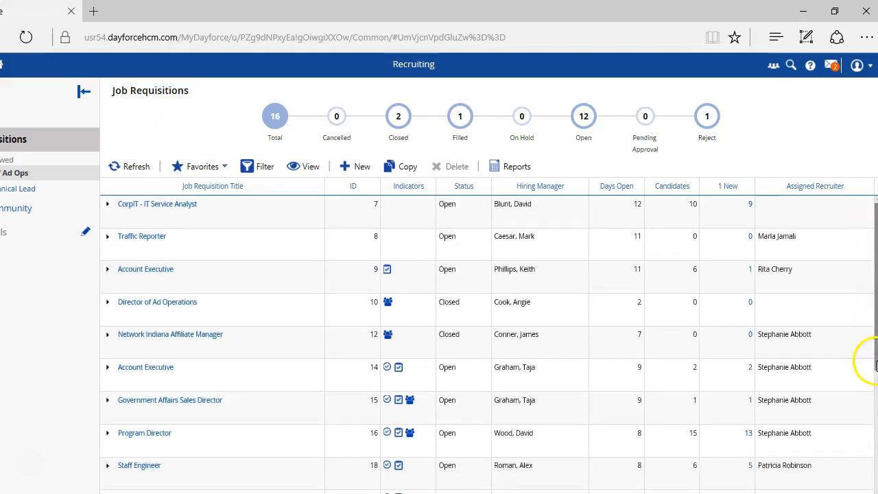
drag(869, 364, 870, 480)
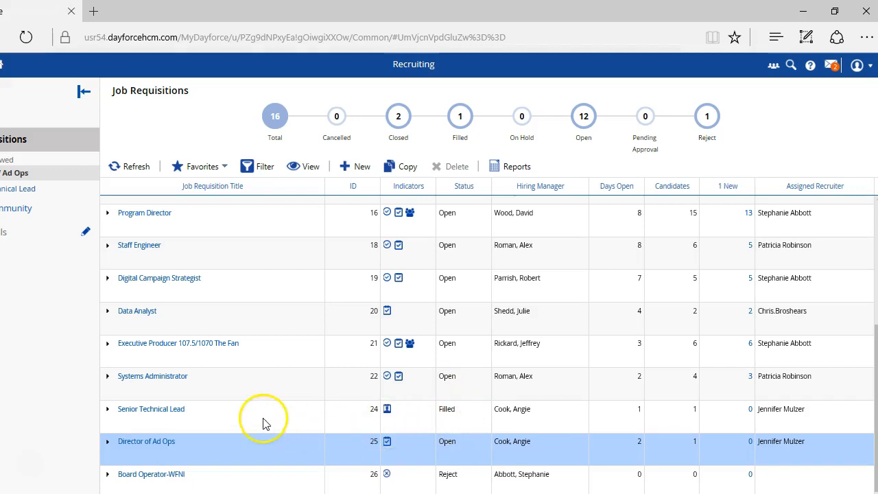
click(182, 414)
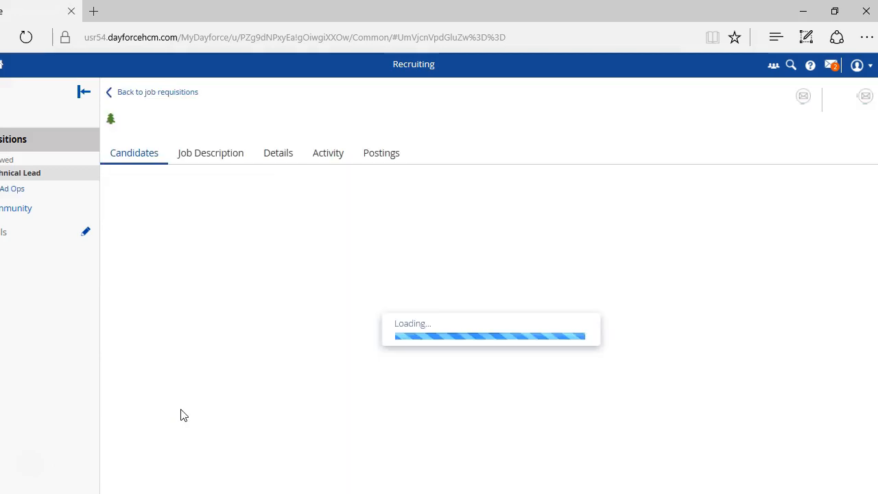